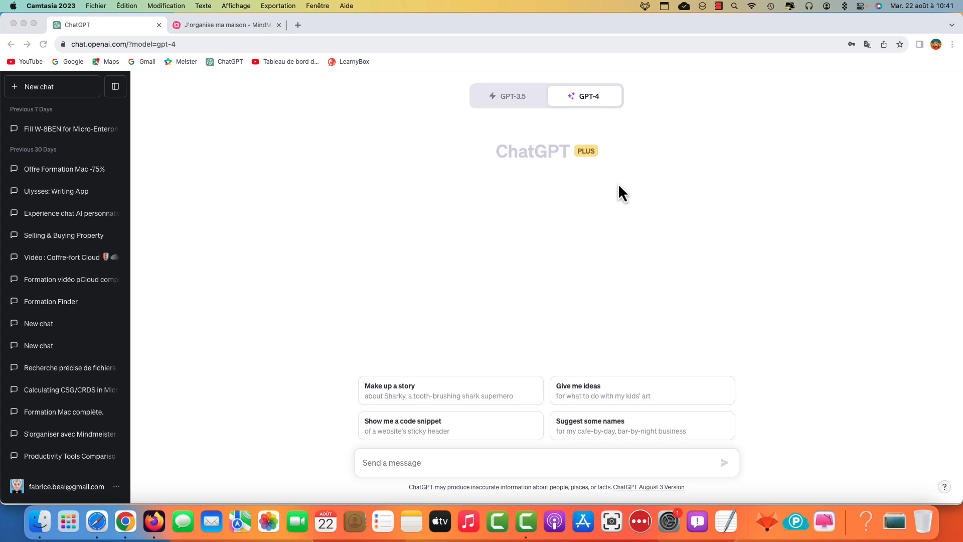
- Send ChatGPT the prompt "Crée-moi un plan de carte mentale pour organiser ma maison"
click(463, 468)
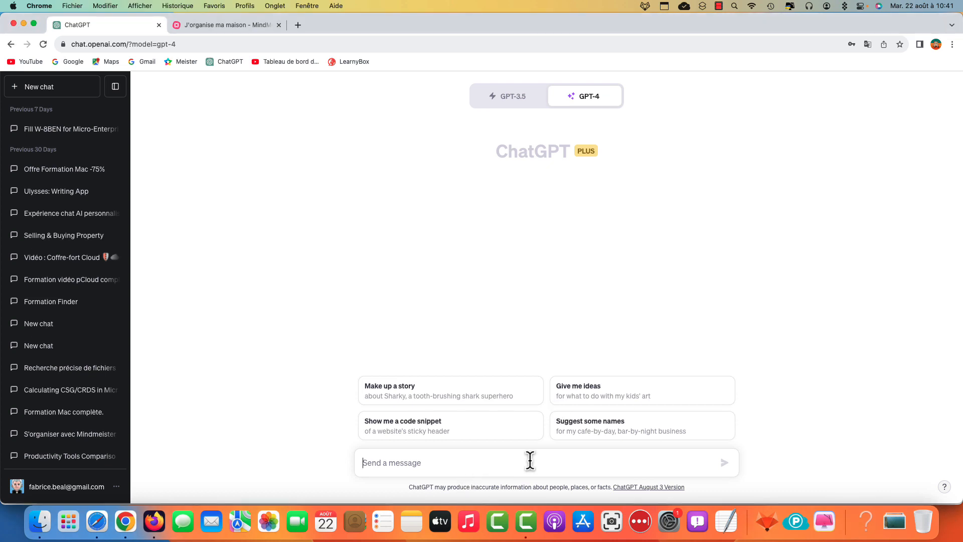
text(Crée-moi un plan de carte)
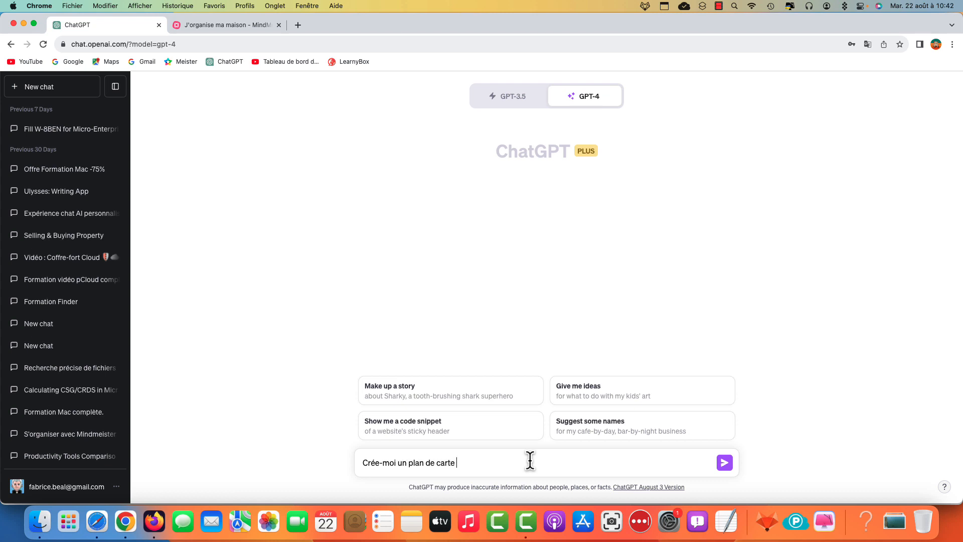
text( mentale pour organiser ma maison)
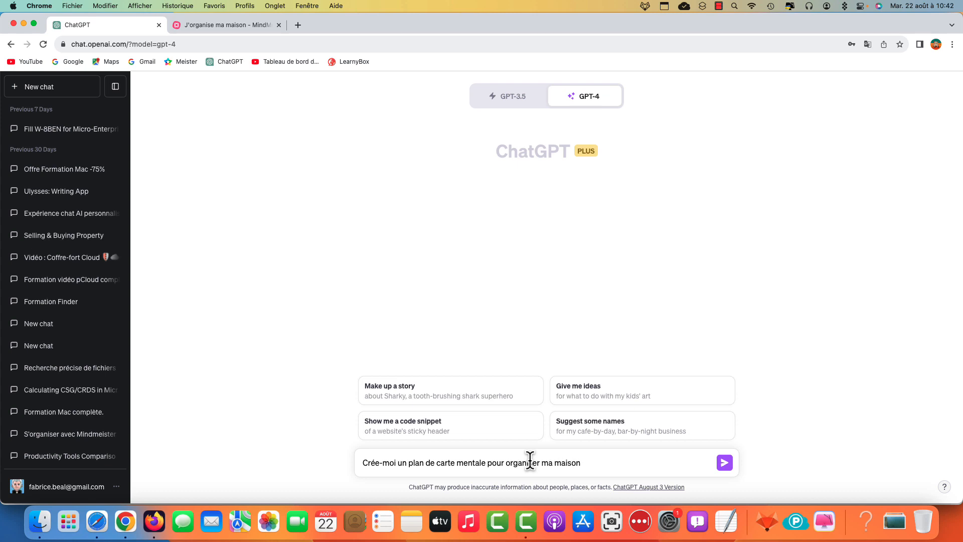
key(Return)
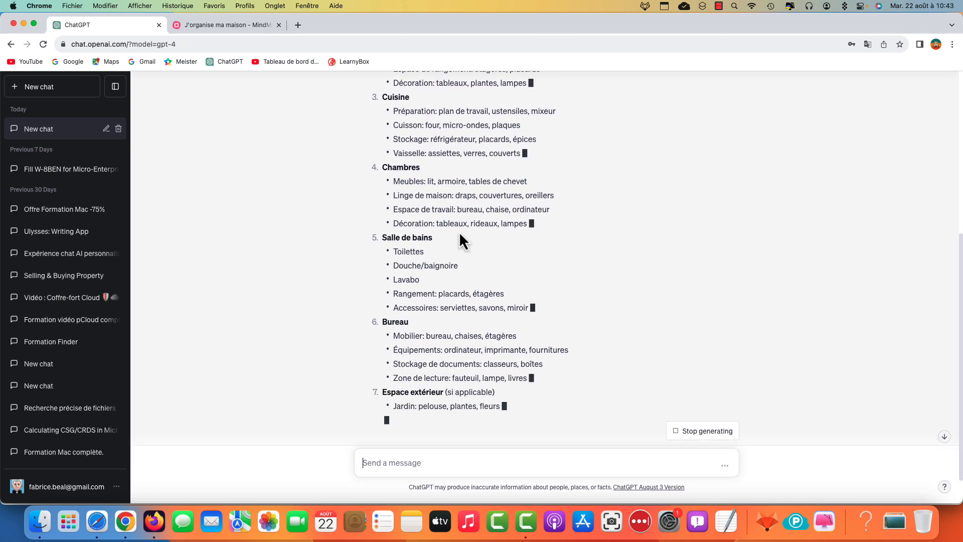
- Switch to MindMeister and reopen the map "J'organise ma maison" from the list of maps
click(239, 24)
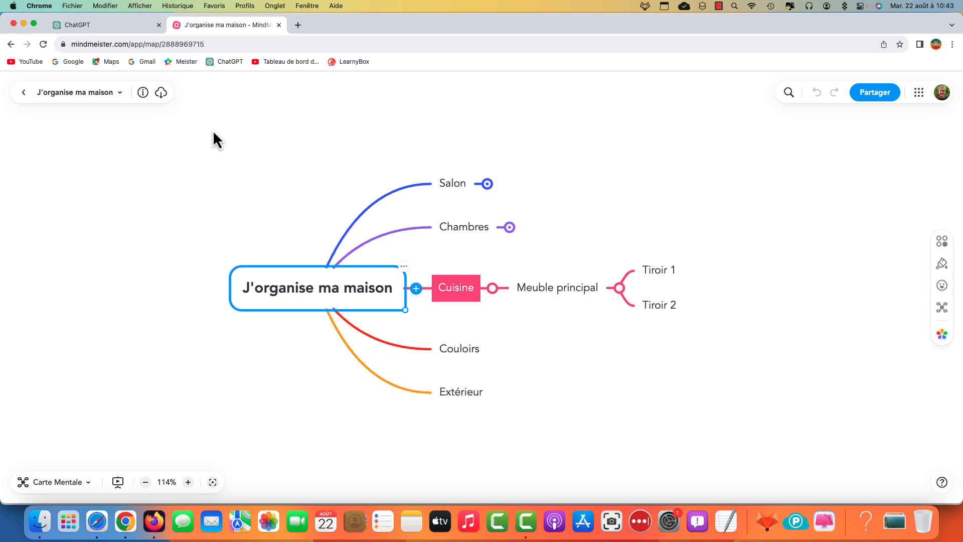
click(11, 44)
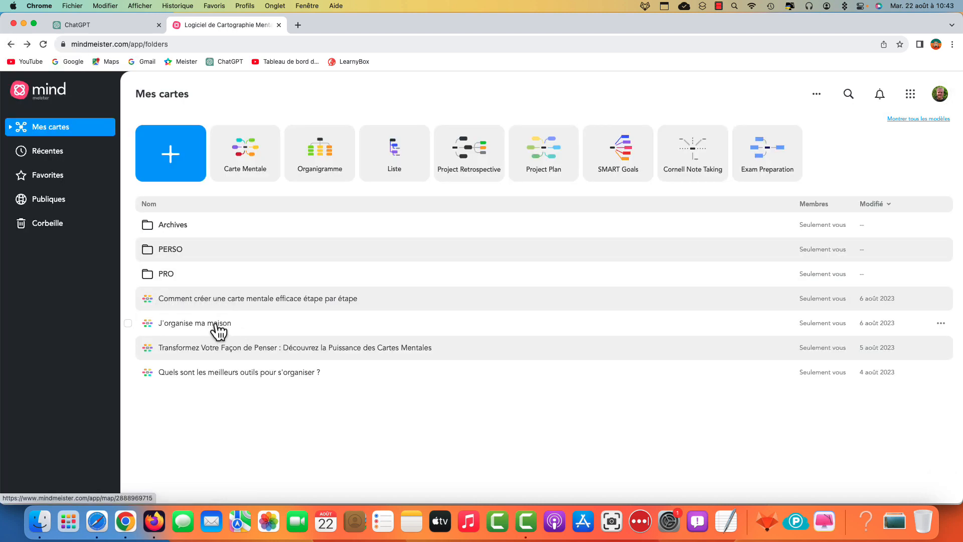
click(208, 324)
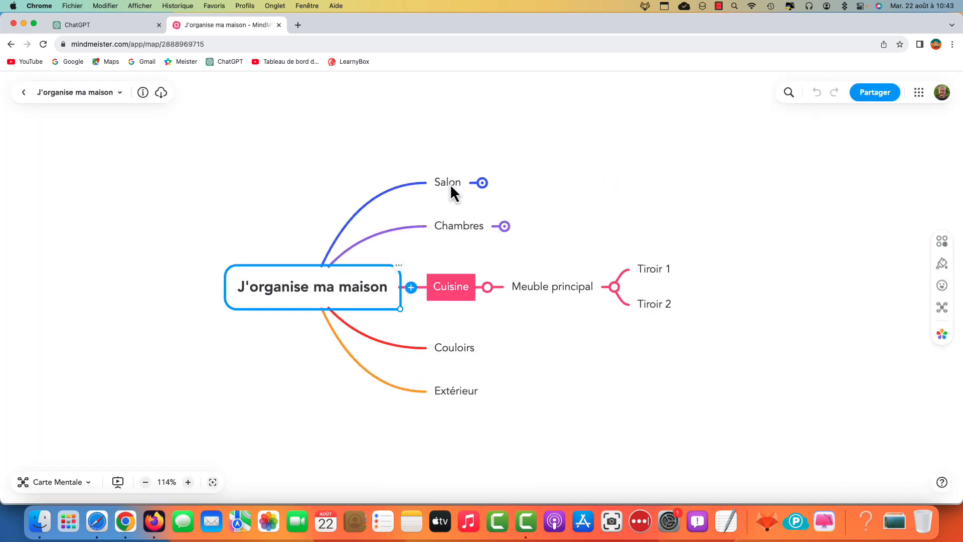
- Delete the Salon, Chambres, Cuisine, Couloirs and Extérieur branches from the map together
click(450, 183)
shift+click(463, 228)
shift+click(463, 293)
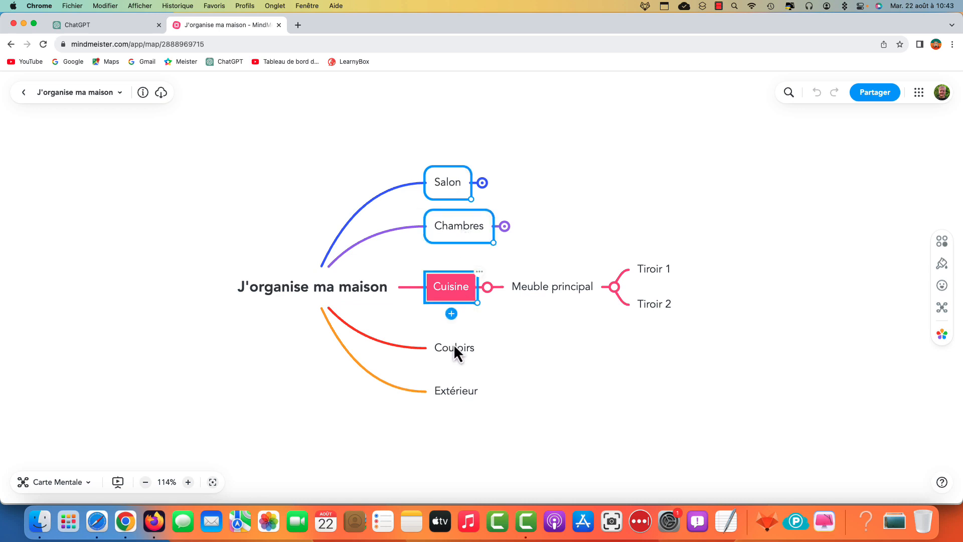
shift+click(453, 345)
shift+click(452, 394)
key(Delete)
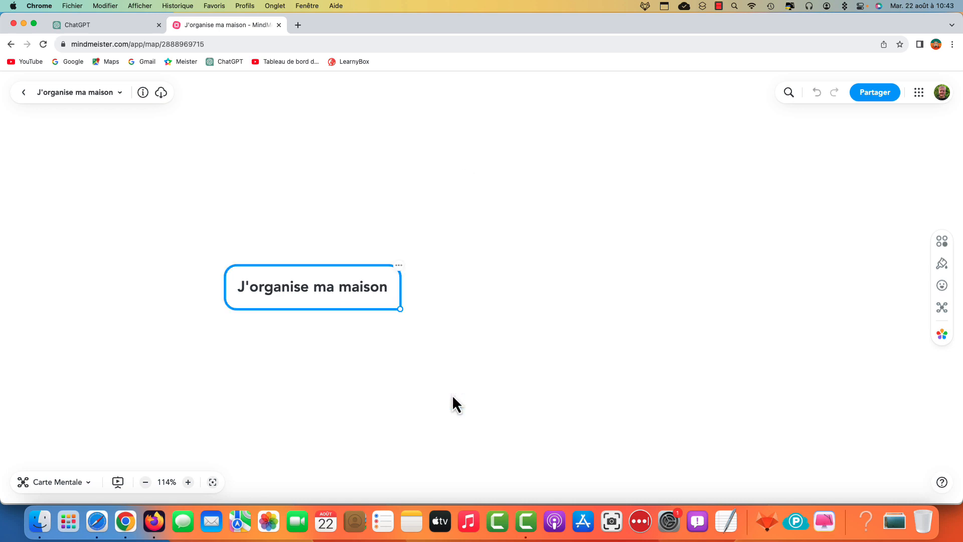
- Copy the heading "Entrée" from the ChatGPT plan and add it in MindMeister as a branch of the central topic
click(117, 26)
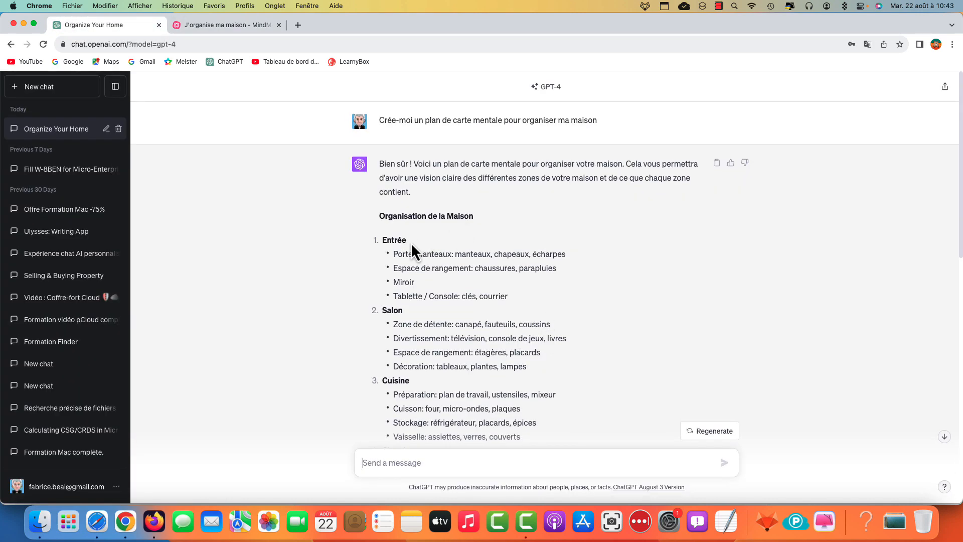
double_click(393, 239)
right_click(395, 240)
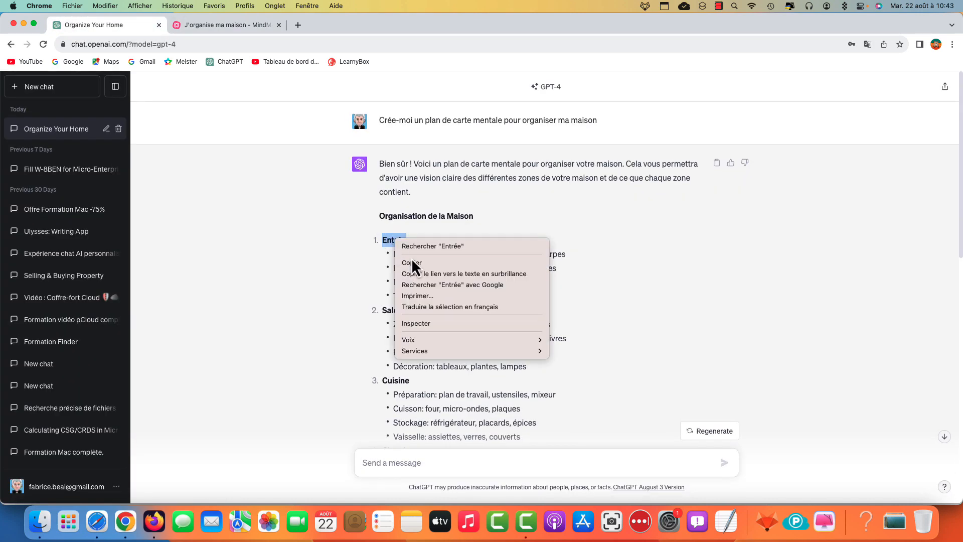
click(412, 263)
click(200, 24)
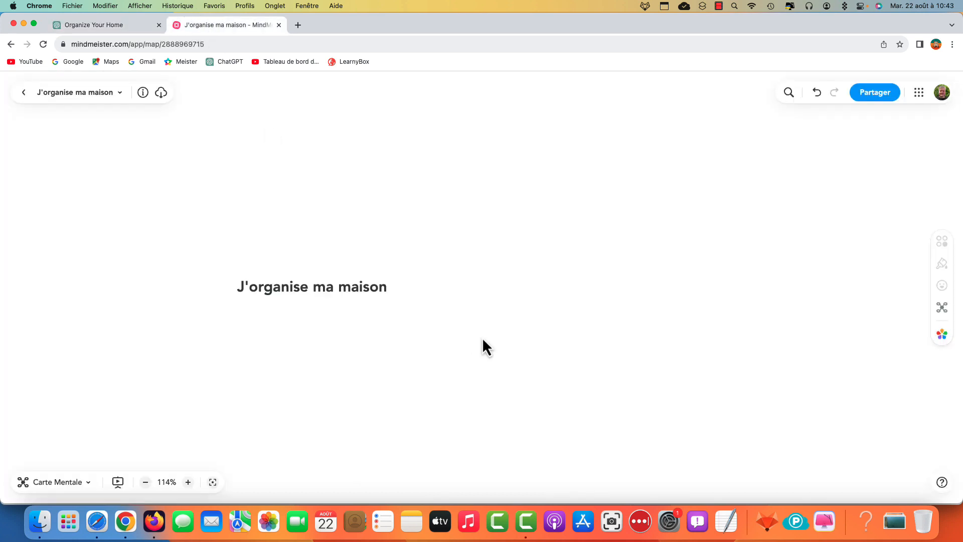
click(361, 296)
click(409, 287)
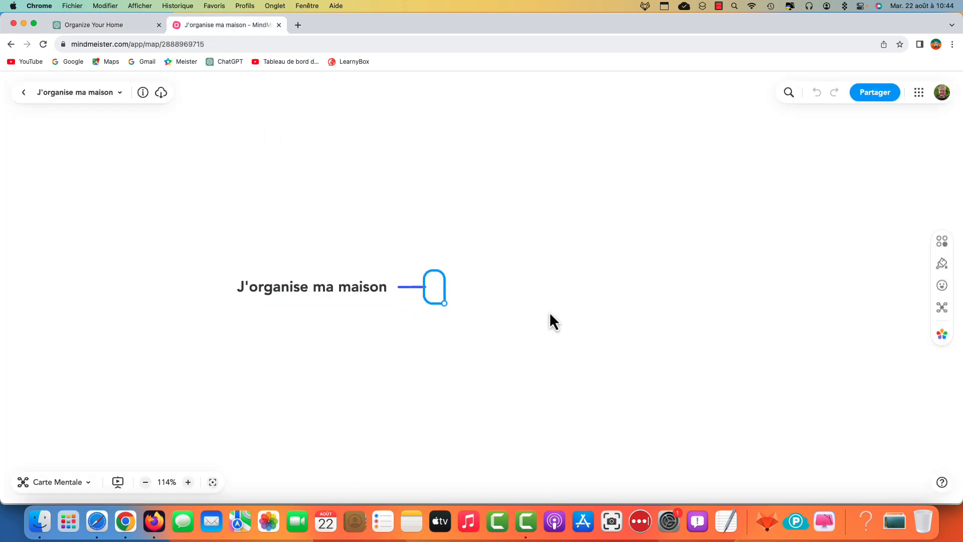
key(super+v)
key(Return)
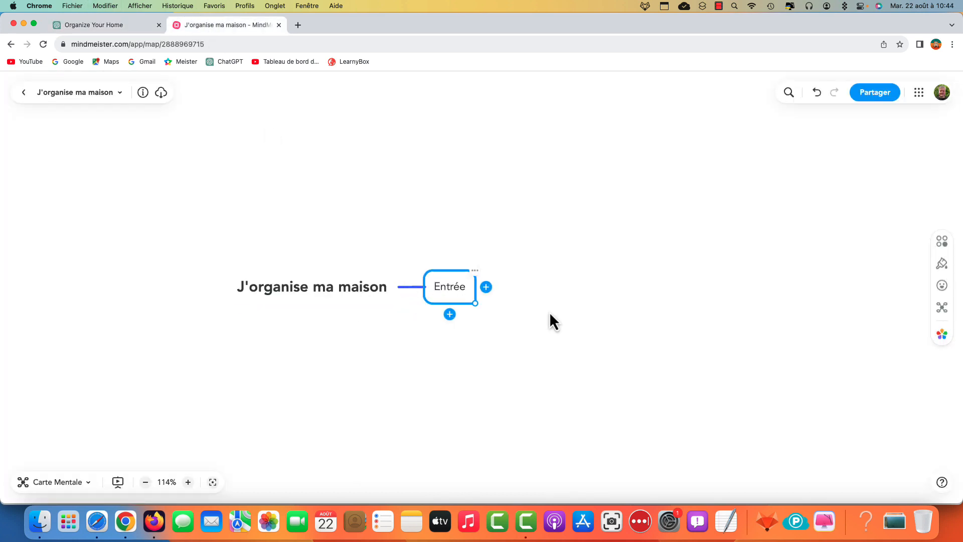
- Add a main branch below Entrée and fill it with the heading "Salon" copied from the ChatGPT plan
click(449, 314)
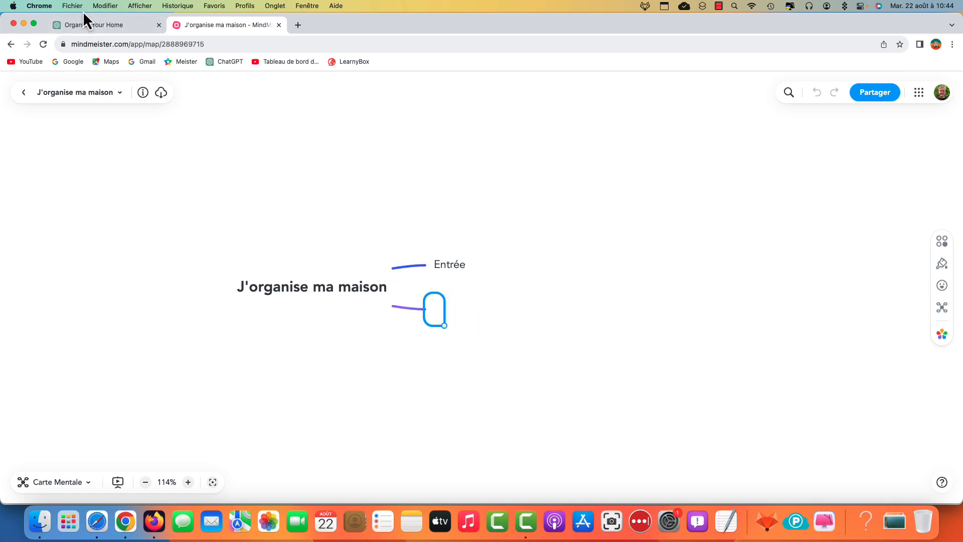
click(94, 24)
double_click(391, 311)
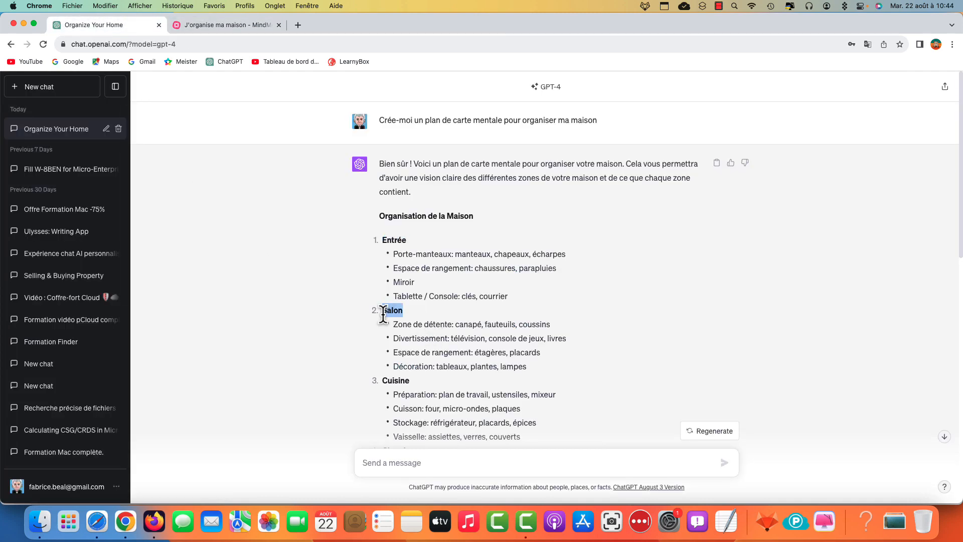
right_click(392, 313)
click(410, 335)
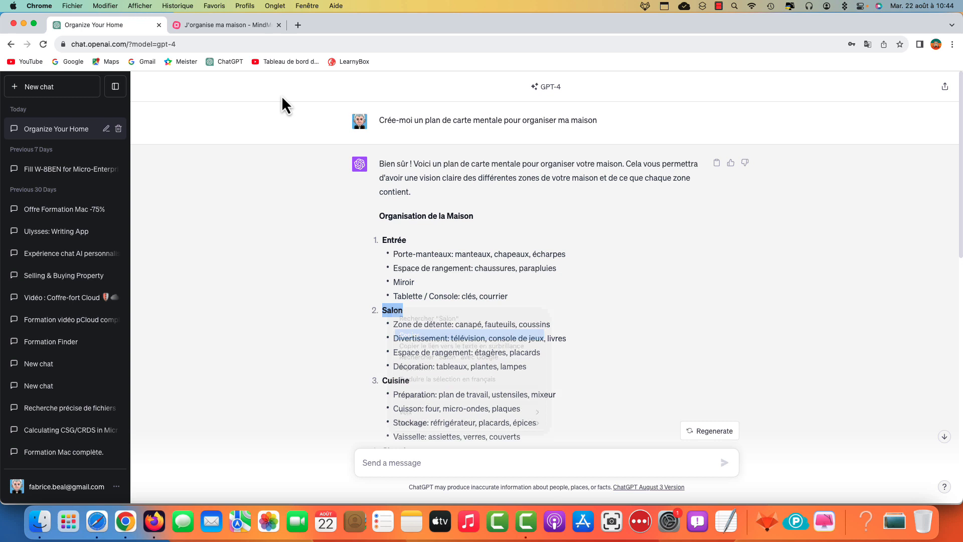
click(216, 23)
key(super+v)
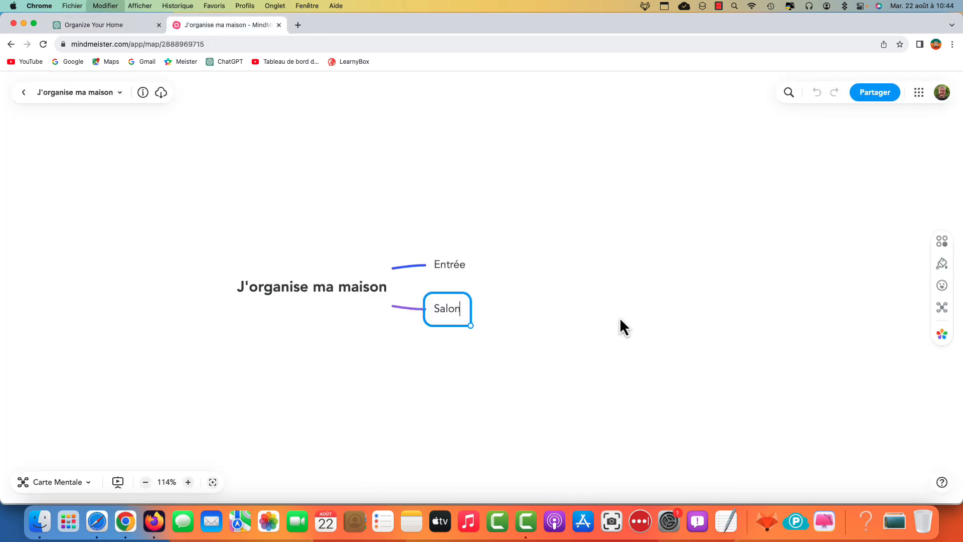
key(Return)
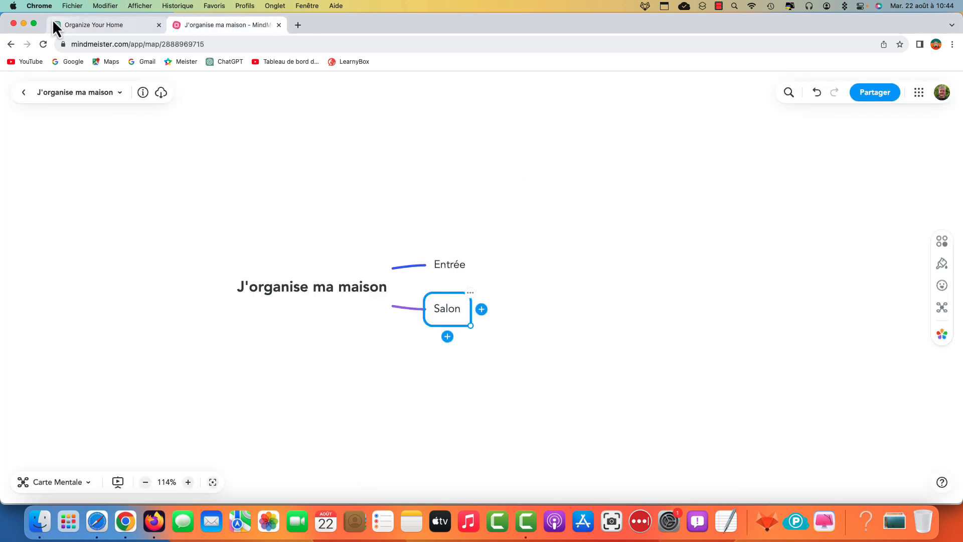
- Copy the heading "Cuisine" from the ChatGPT plan and add it in MindMeister as a main branch below Salon
click(109, 25)
scroll(440, 244, down, 3)
drag(410, 232, 383, 234)
right_click(392, 234)
click(409, 254)
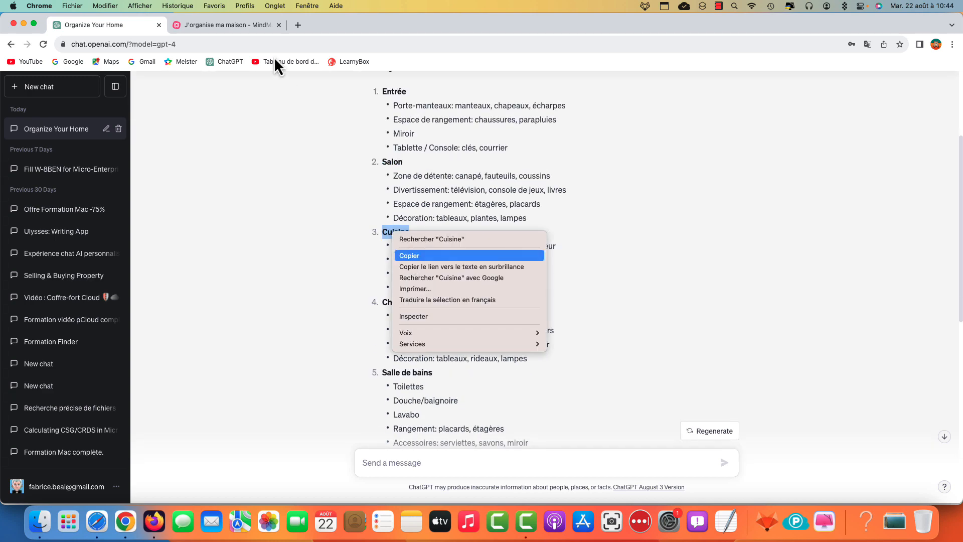
click(240, 25)
key(Return)
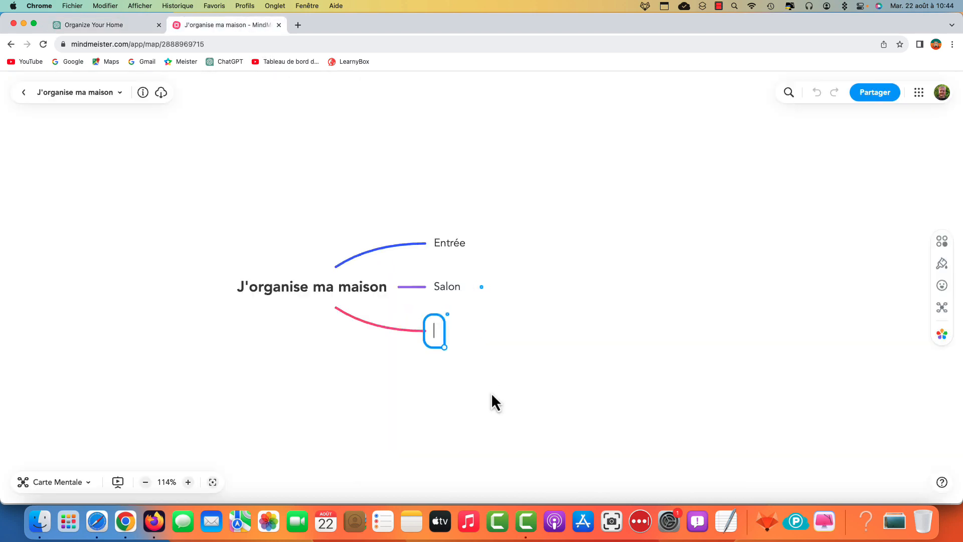
key(cmd+v)
click(146, 24)
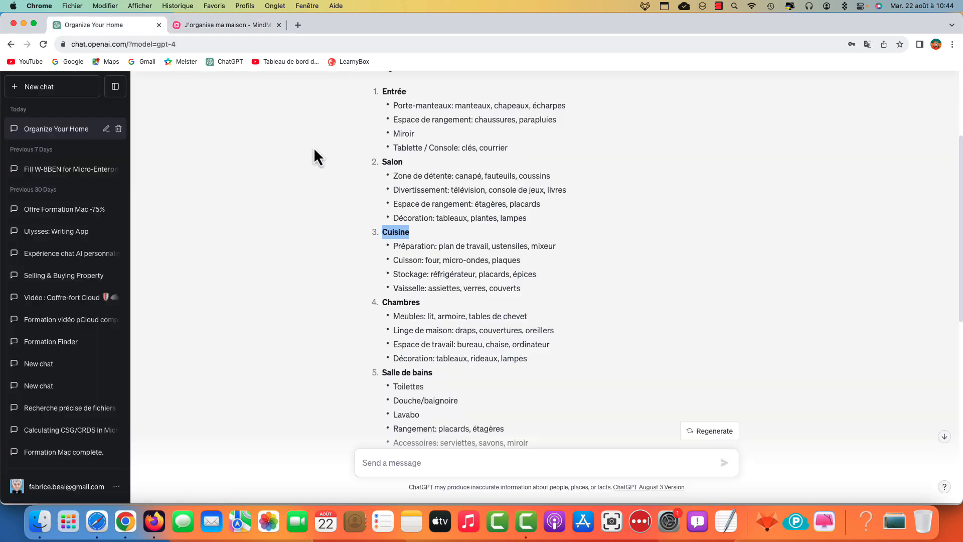
scroll(518, 271, down, 10)
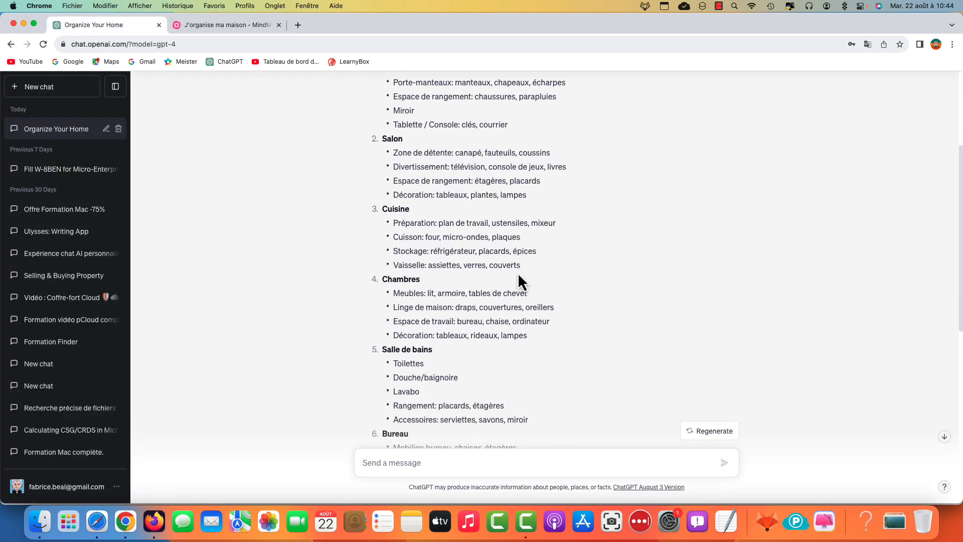
scroll(518, 272, down, 10)
scroll(516, 273, up, 18)
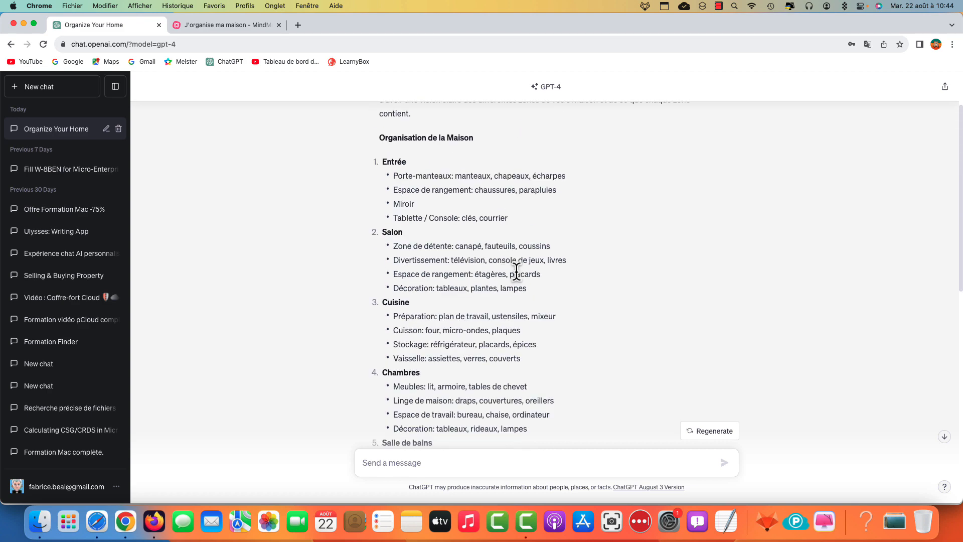
click(243, 25)
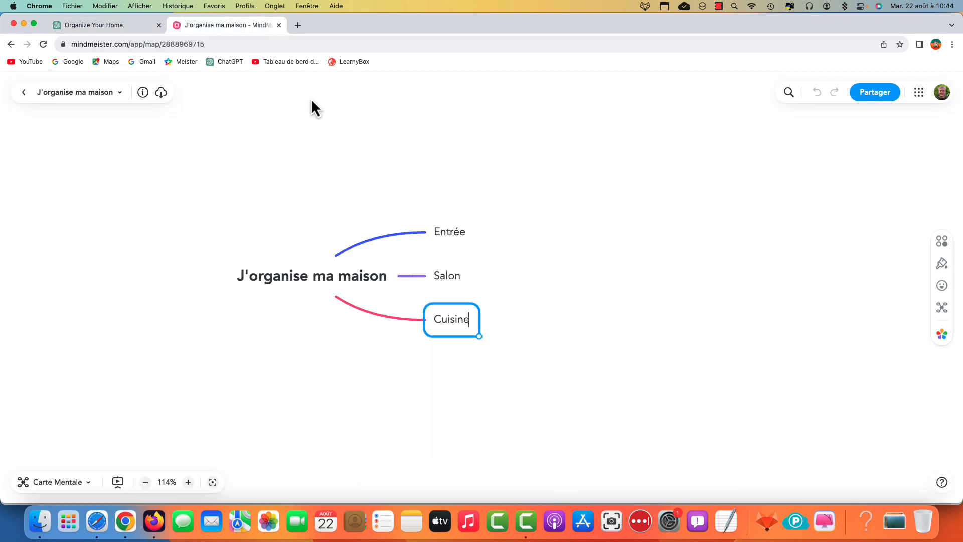
- Copy the heading "Chambres" from the ChatGPT plan and add it in MindMeister as a main branch below Cuisine
click(115, 28)
scroll(501, 346, down, 5)
drag(438, 264, 379, 258)
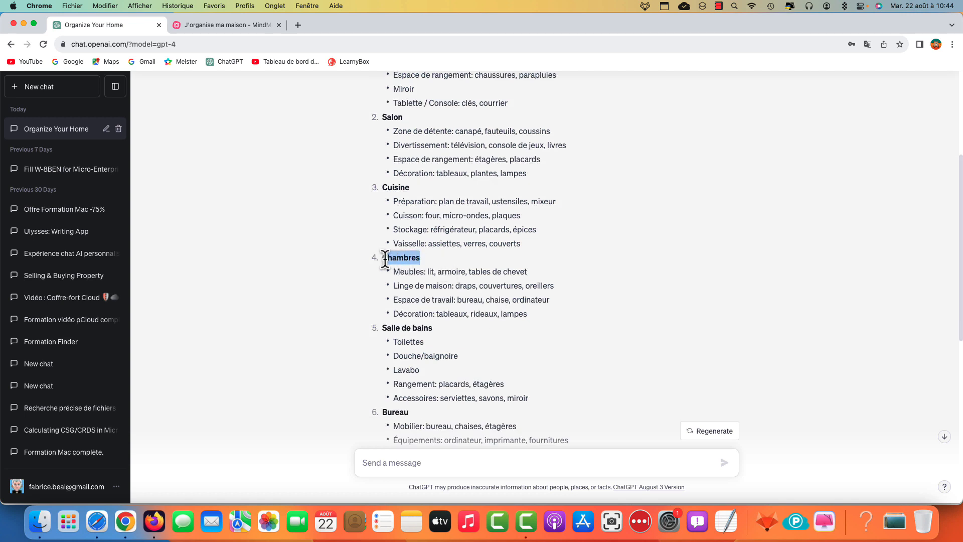
right_click(405, 259)
click(421, 280)
click(227, 26)
key(Return)
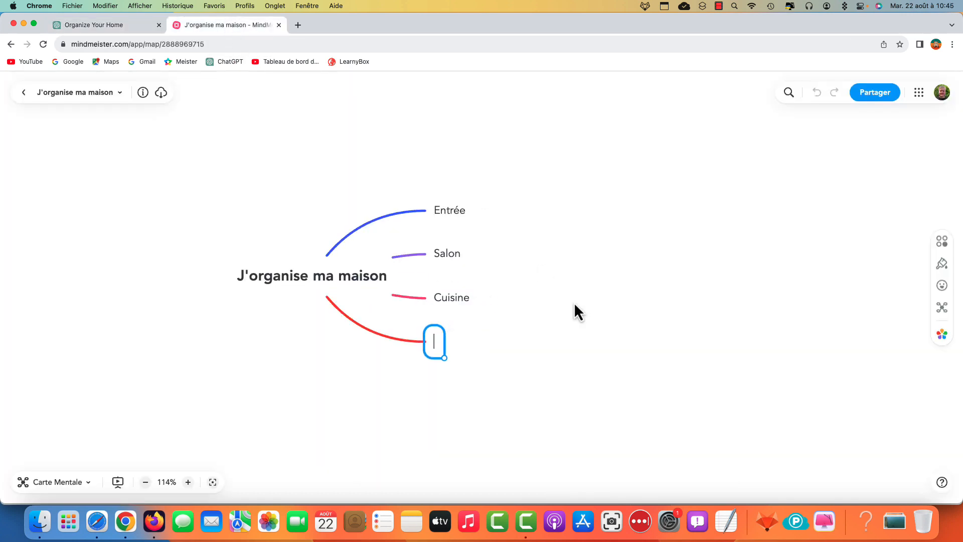
key(super+v)
- Copy "Porte-manteaux: manteaux, chapeaux, écharpes" from the ChatGPT plan and add it in MindMeister as a subtopic of Entrée
click(448, 211)
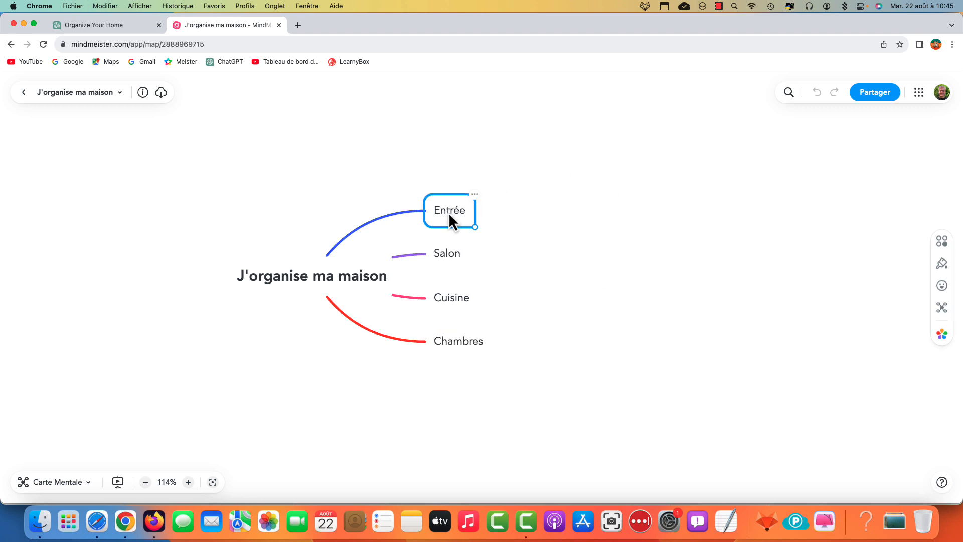
click(99, 25)
scroll(457, 204, up, 5)
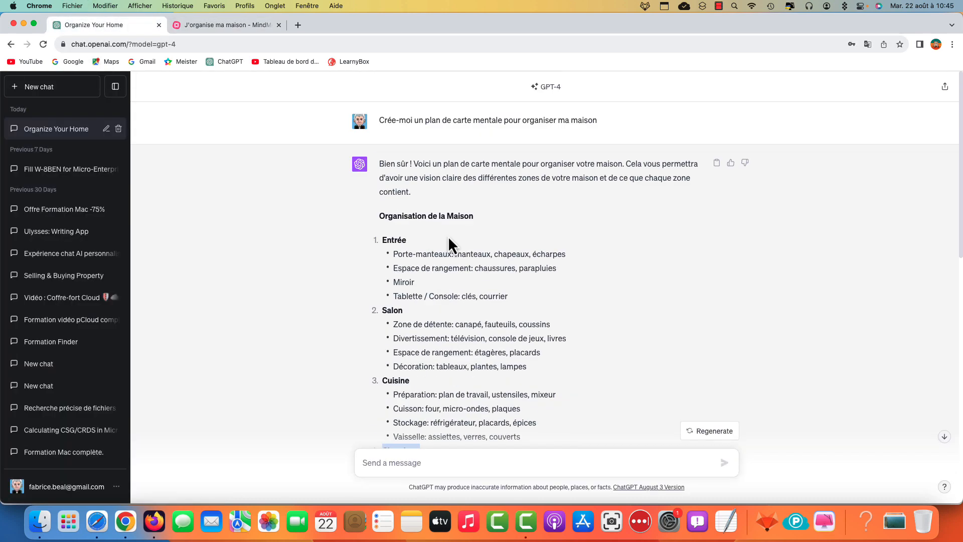
click(420, 238)
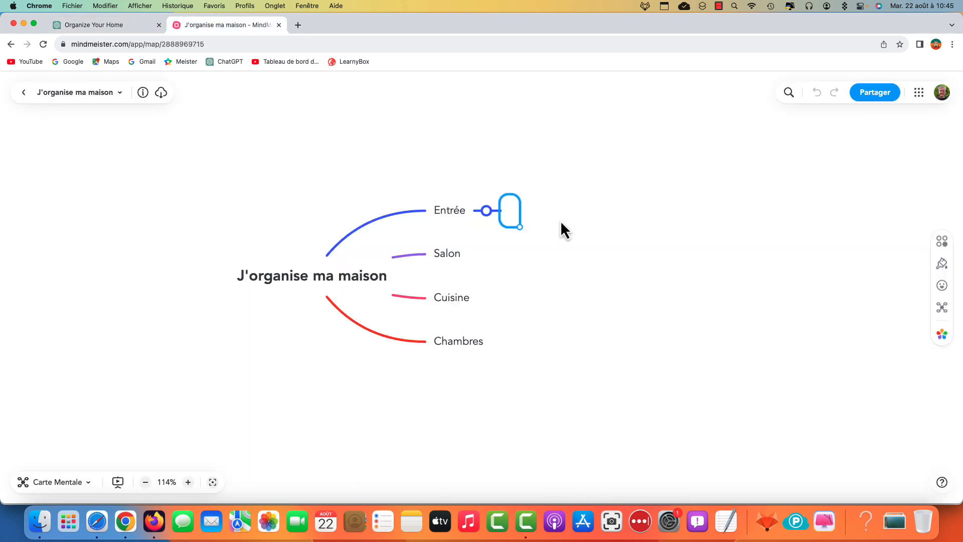
key(super+v)
key(Return)
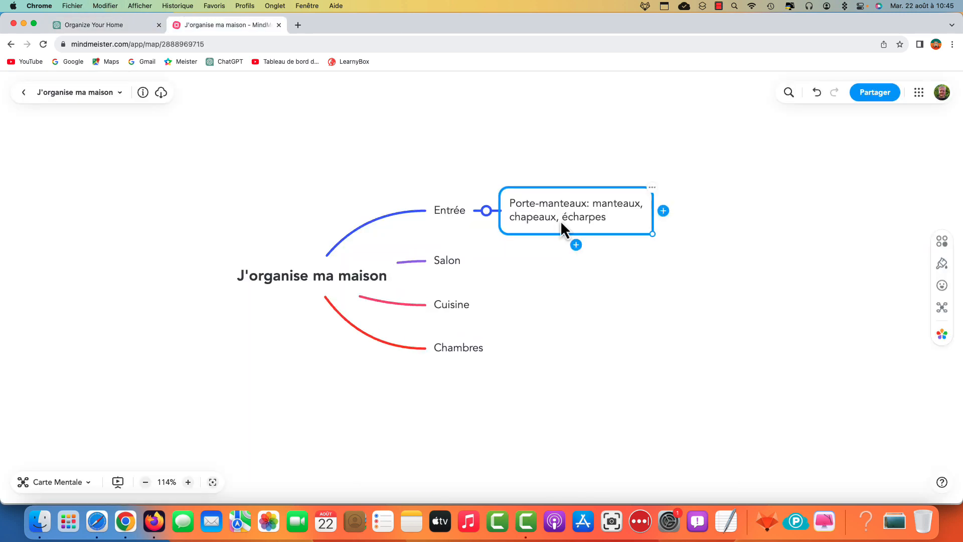
- Add a second subtopic under Entrée with "Espace de rangement: chaussures, parapluies" copied from the ChatGPT plan
key(Return)
click(95, 26)
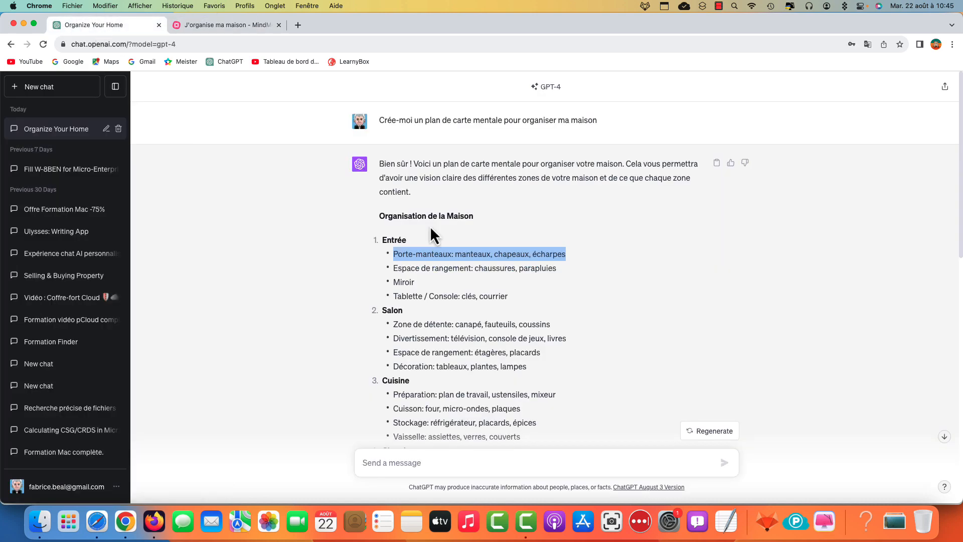
drag(558, 269, 393, 271)
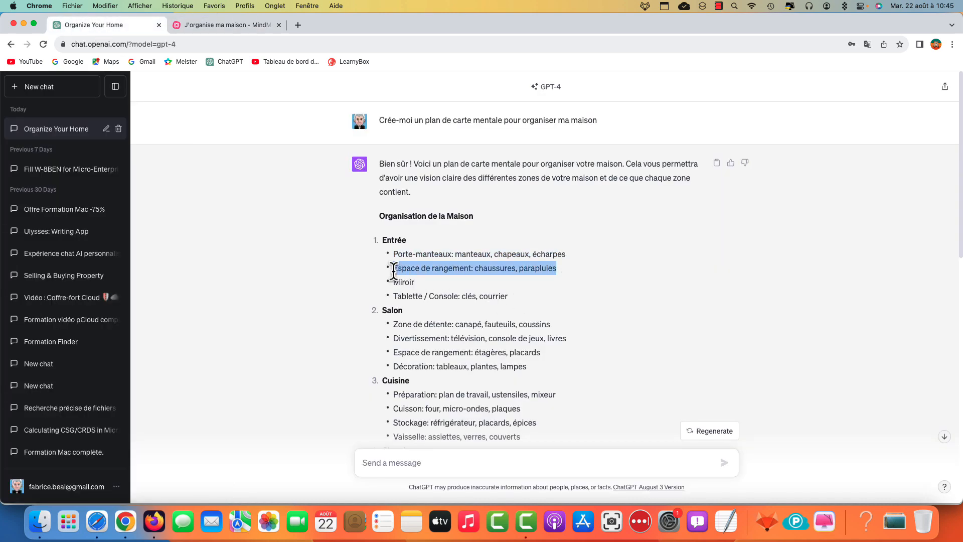
right_click(416, 271)
click(437, 291)
click(239, 27)
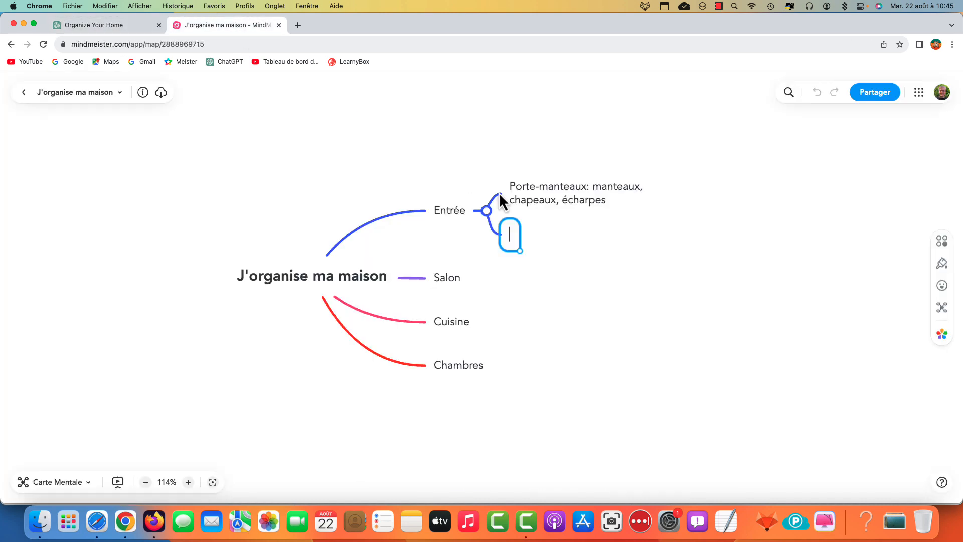
key(super+v)
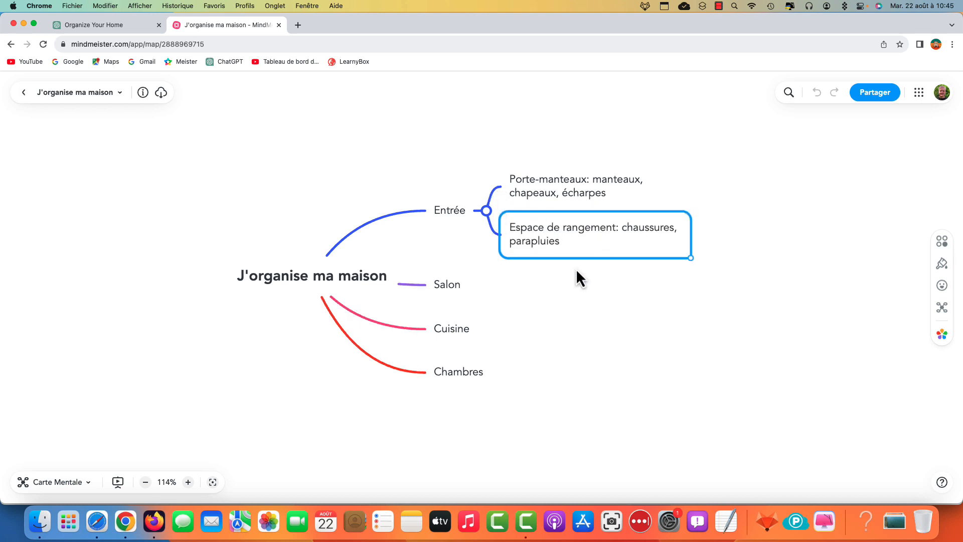
- Add a third subtopic under Entrée in MindMeister with "Miroir" copied from the ChatGPT plan
key(Return)
click(103, 28)
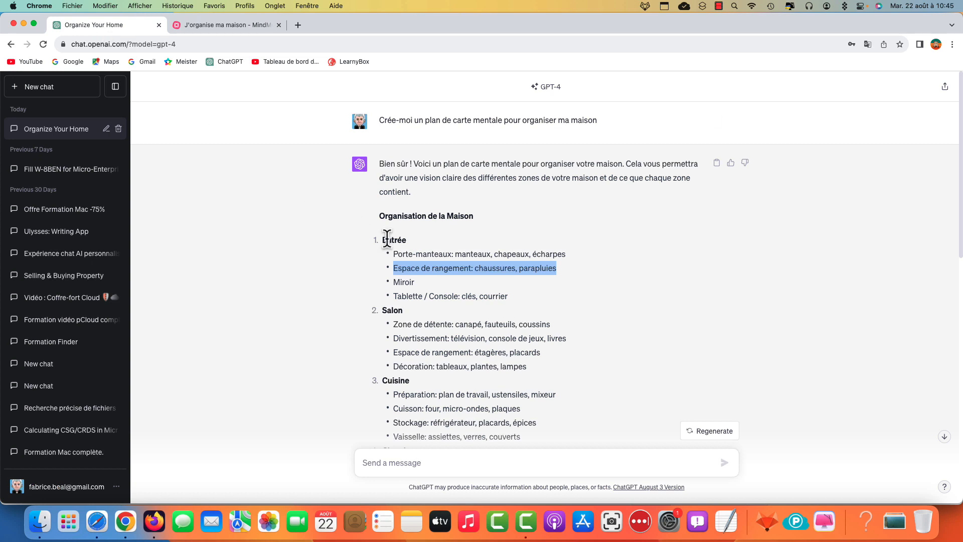
click(454, 289)
right_click(408, 281)
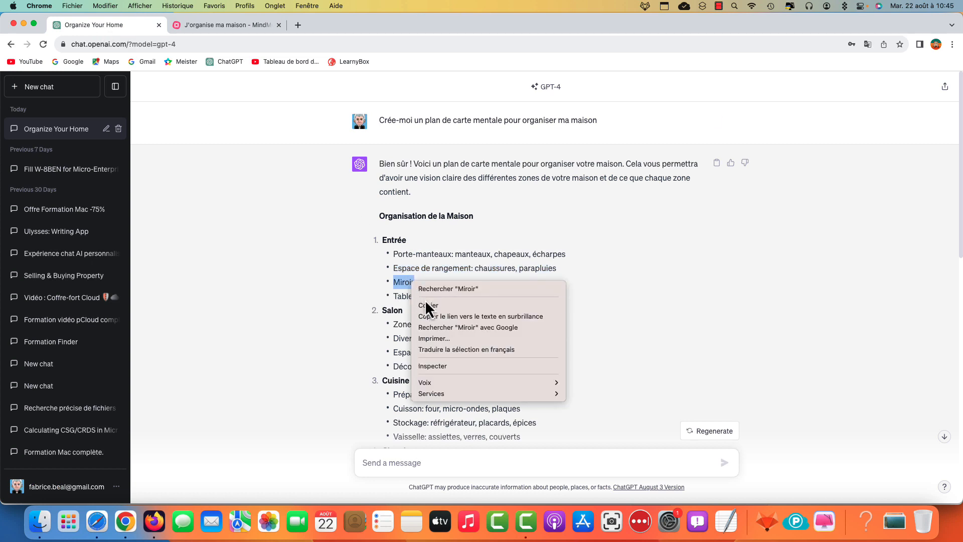
click(472, 305)
click(236, 24)
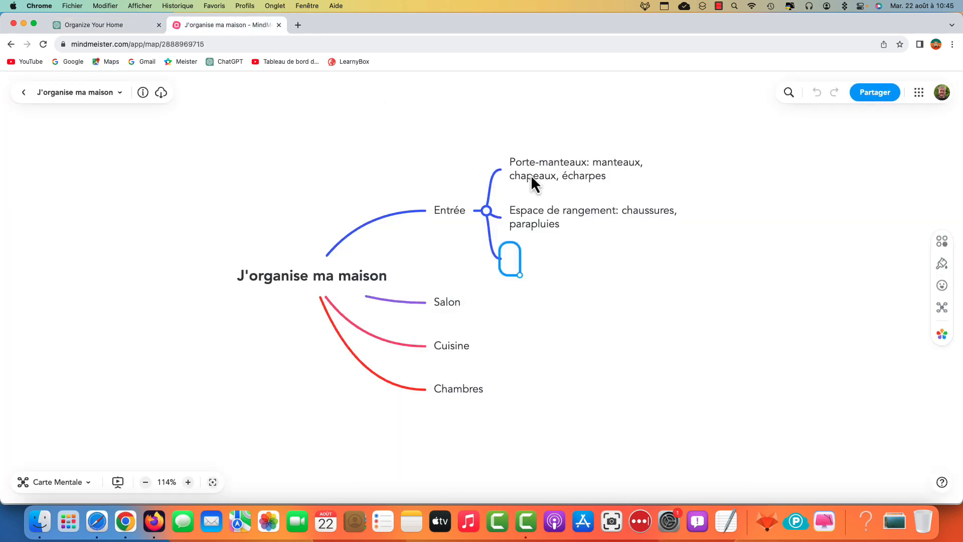
key(super+v)
key(Return)
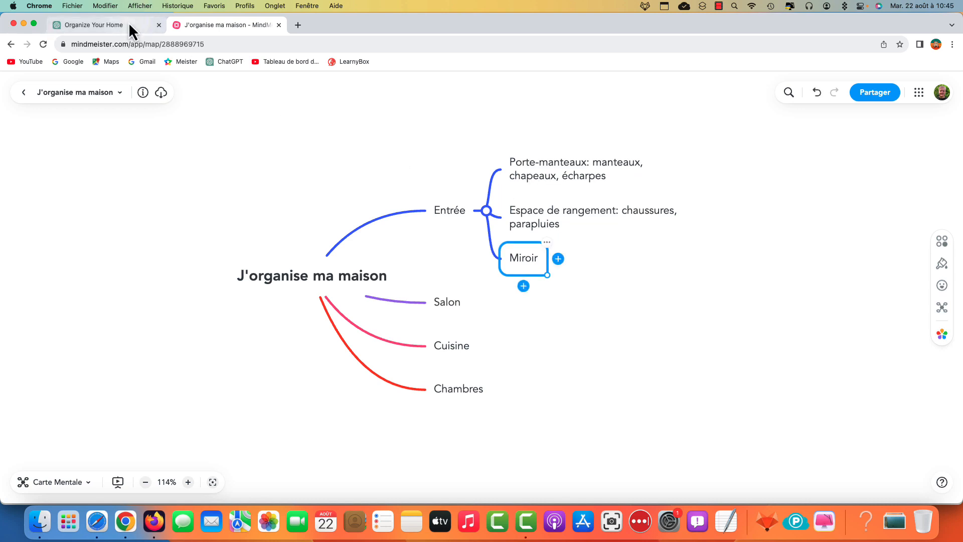
- Copy "Tablette / Console: clés, courrier" from the ChatGPT plan and add it in MindMeister as the subtopic of Entrée below Miroir
click(100, 25)
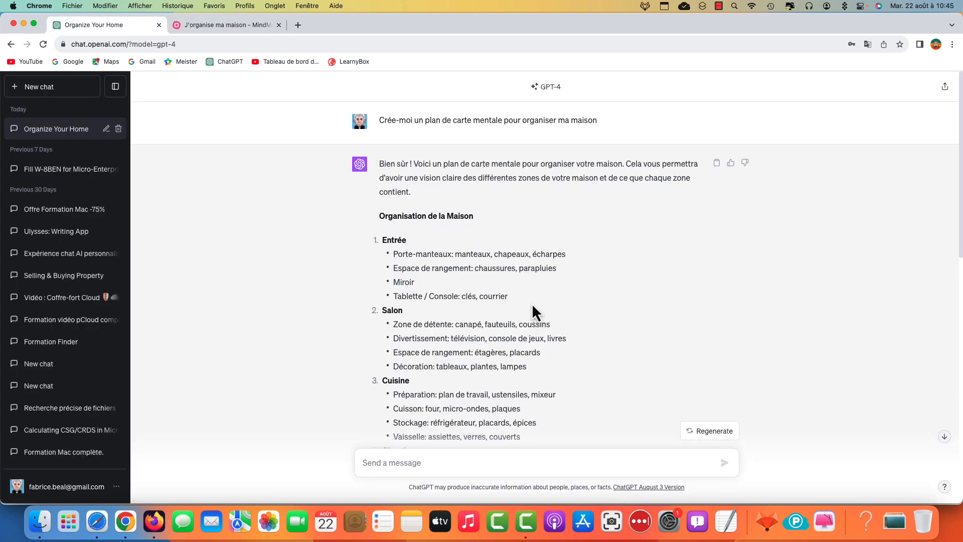
drag(532, 303, 395, 300)
right_click(442, 296)
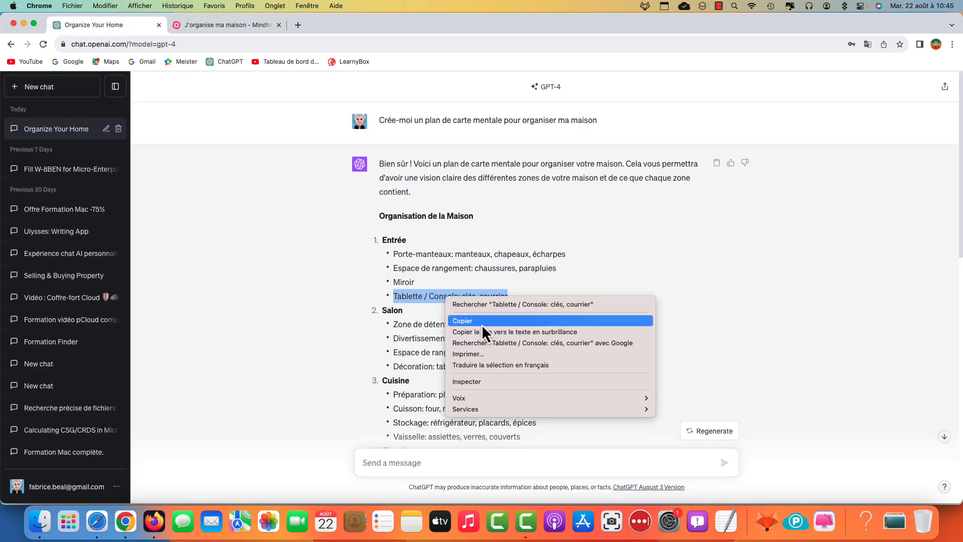
click(482, 321)
click(221, 25)
key(Return)
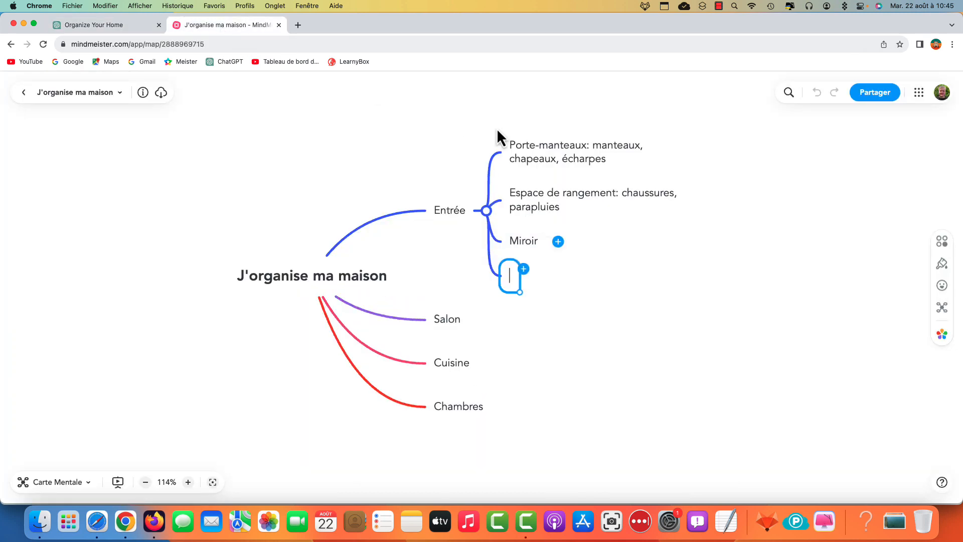
key(super+v)
click(546, 158)
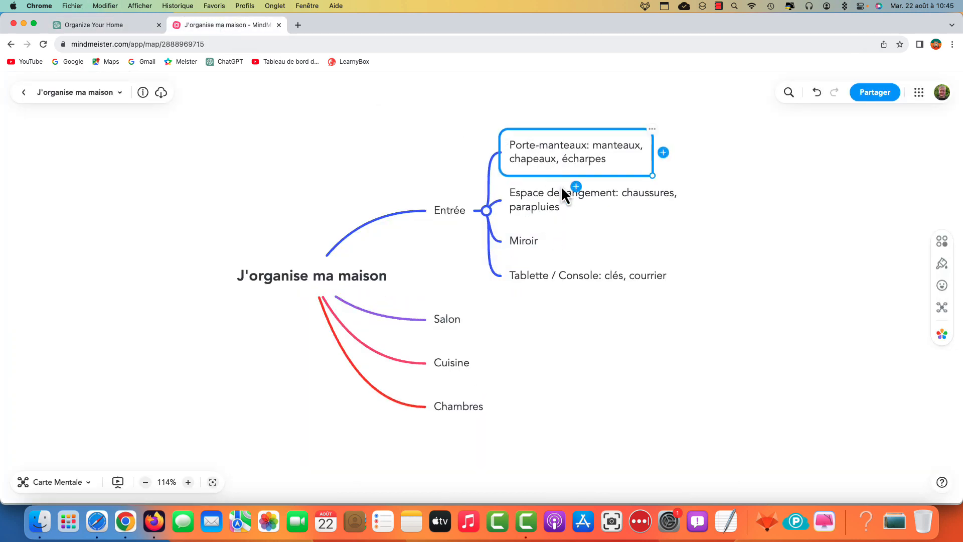
click(549, 210)
click(540, 242)
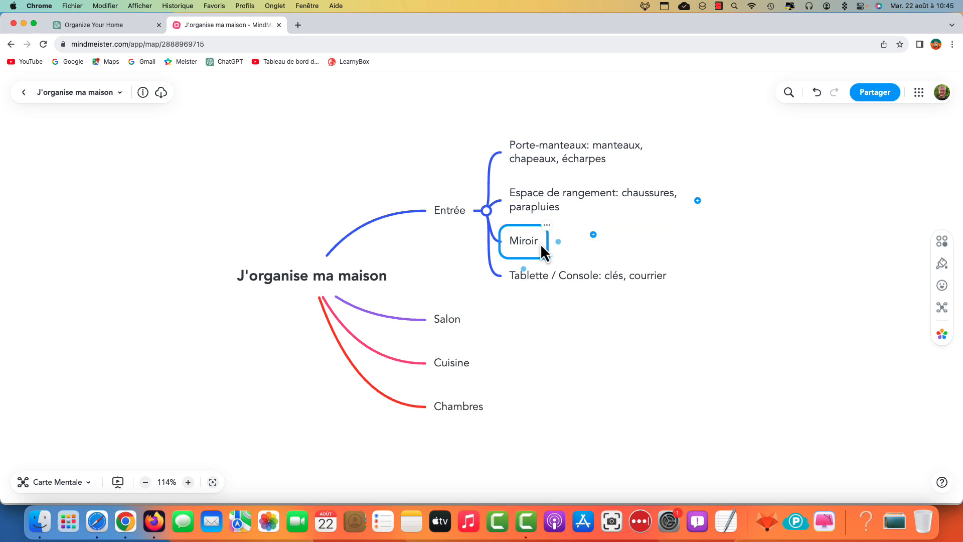
click(607, 274)
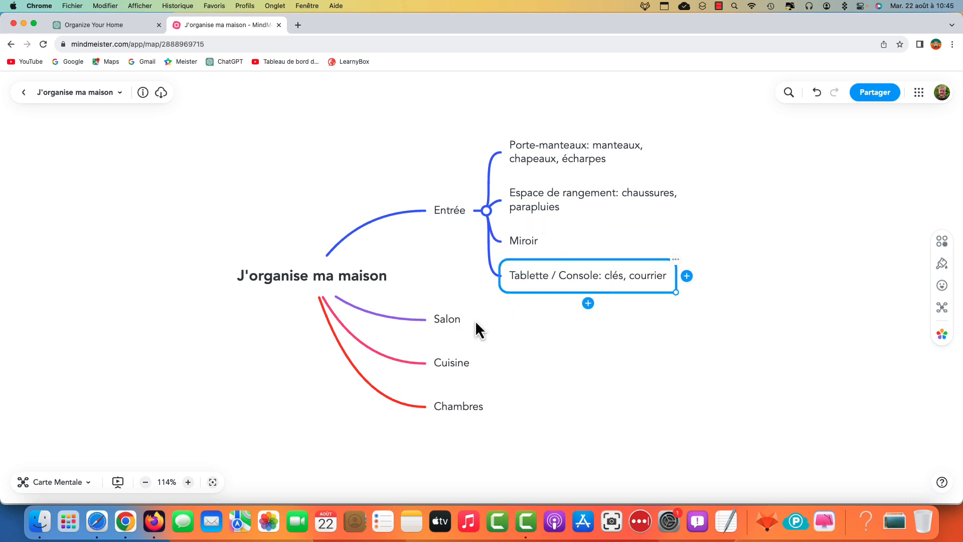
- Switch to ChatGPT and send the request "Développe : Porte-manteaux: manteaux, chapeaux, écharpes"
click(113, 27)
click(554, 300)
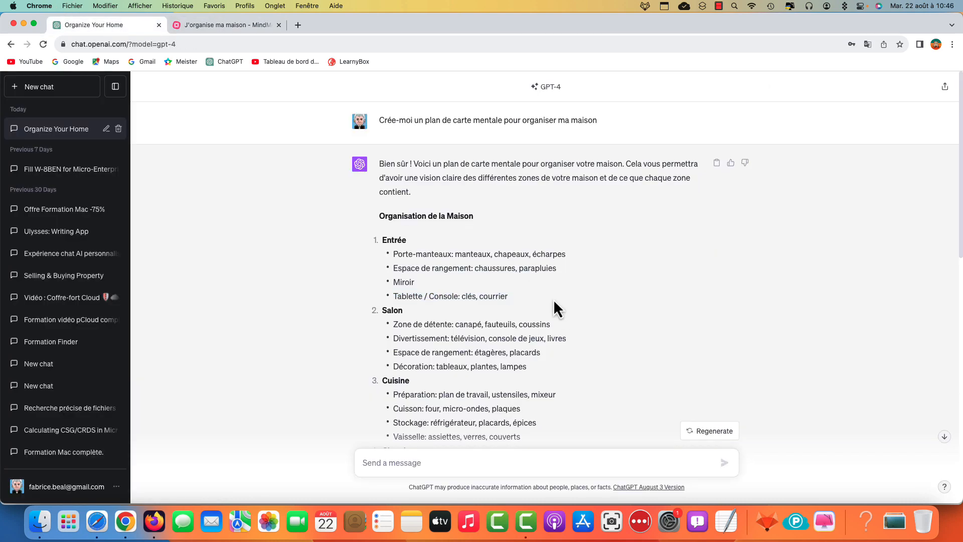
scroll(529, 301, down, 3)
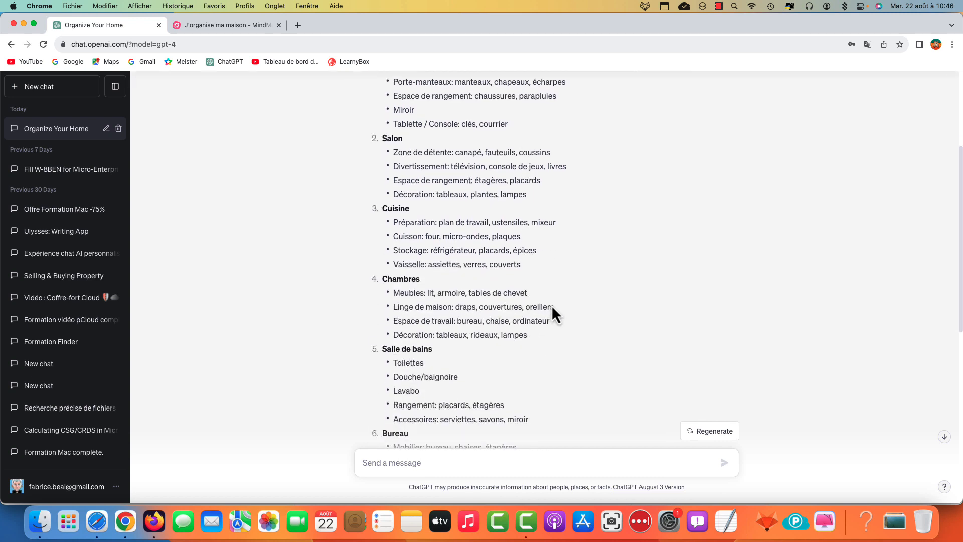
scroll(559, 311, up, 3)
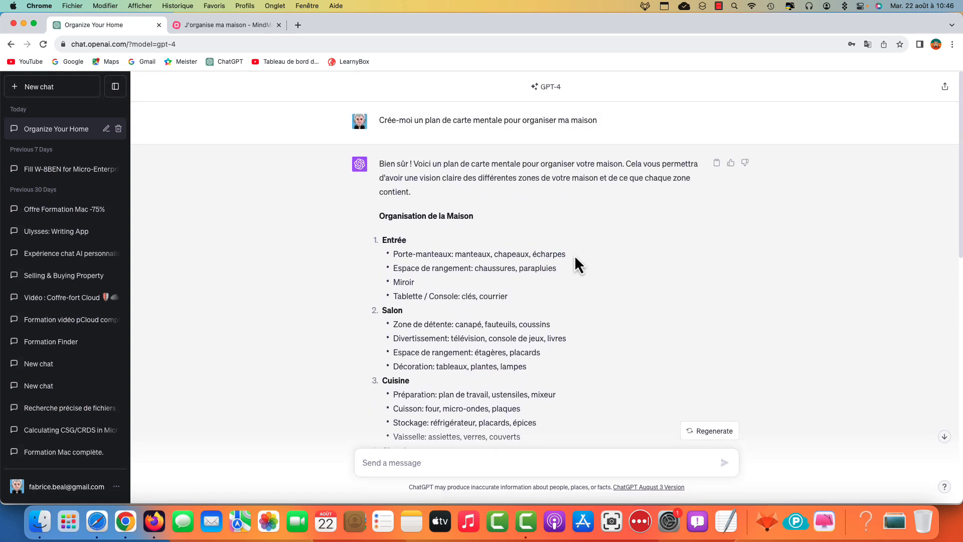
click(406, 462)
text(Développe :)
key(super+v)
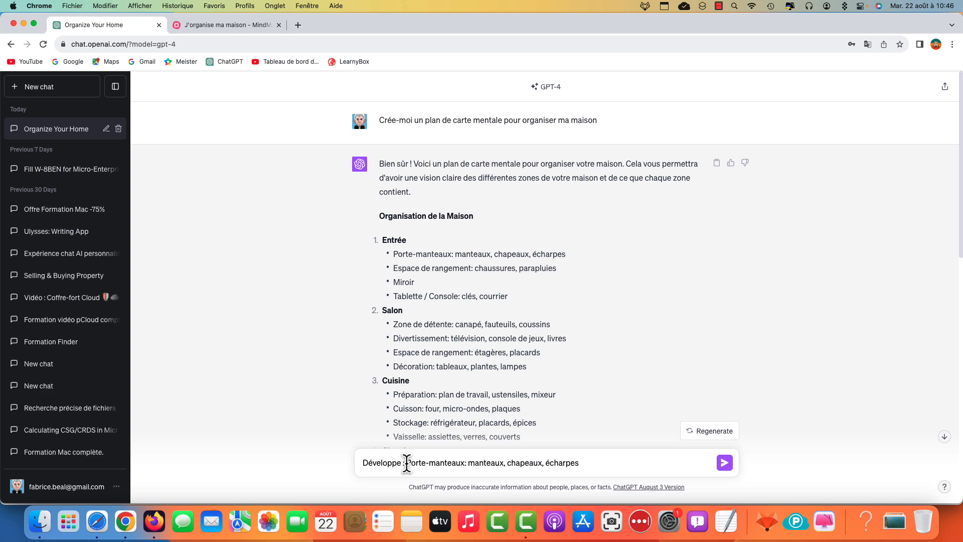
key(Return)
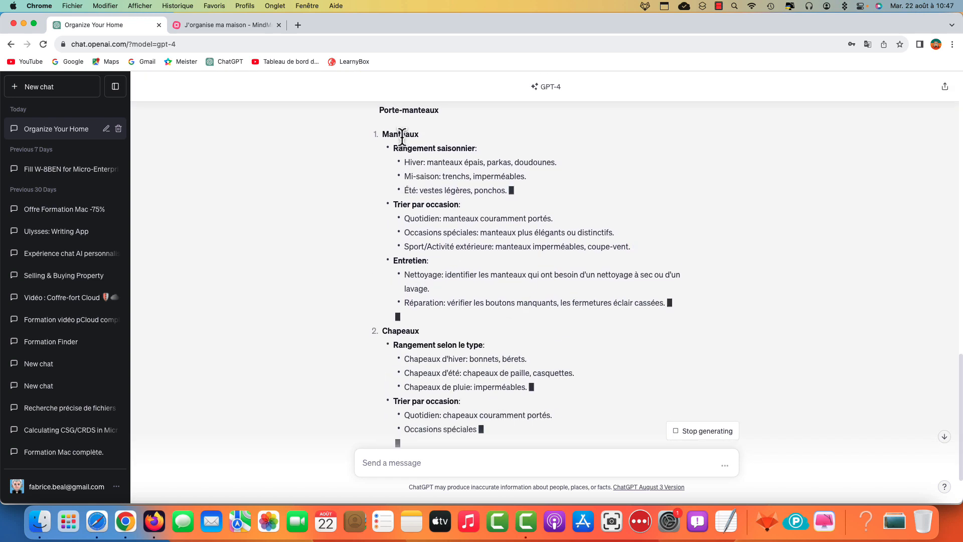
- Review ChatGPT's detailed Porte-manteaux answer and add its heading "Manteaux" in MindMeister as a subtopic of the Porte-manteaux topic
scroll(466, 294, down, 4)
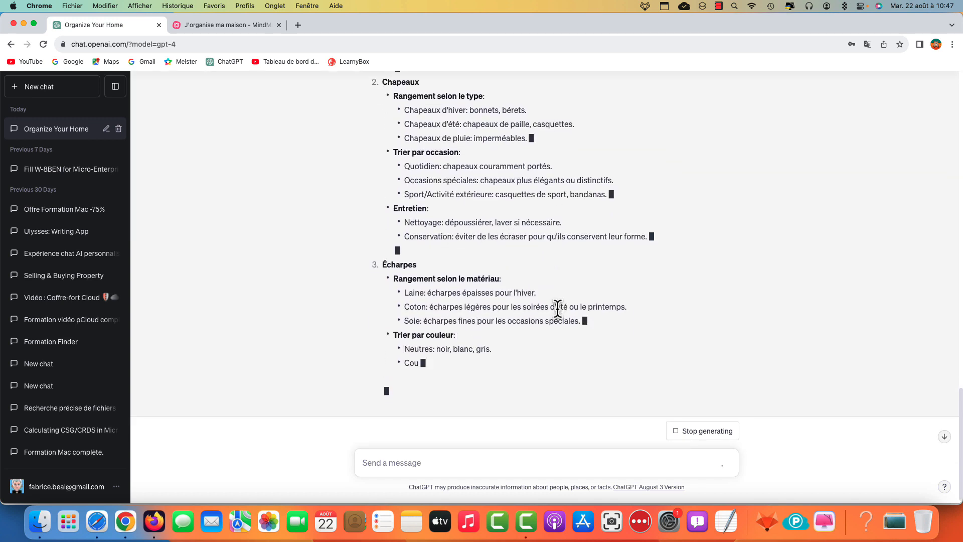
scroll(560, 317, up, 2)
scroll(556, 306, up, 6)
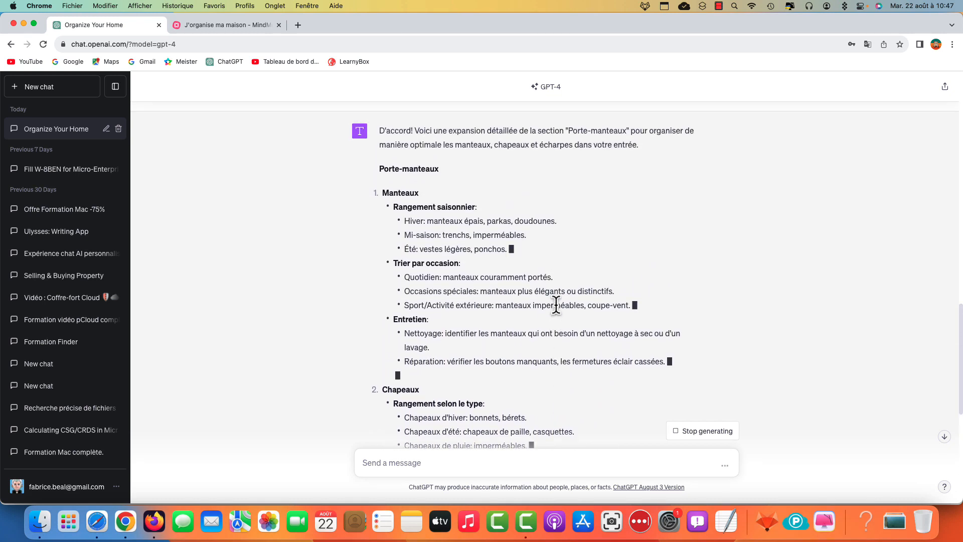
scroll(567, 313, down, 2)
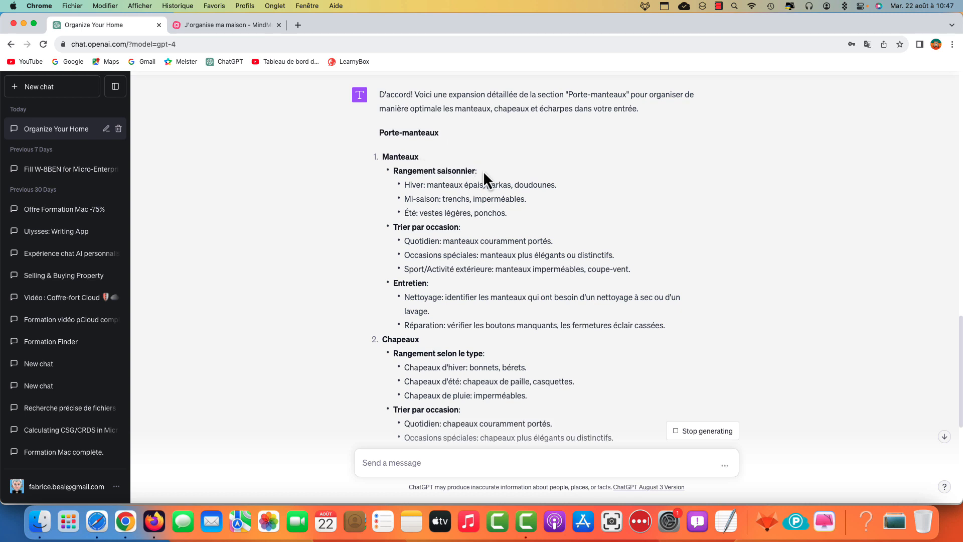
key(ctrl+Tab)
click(663, 231)
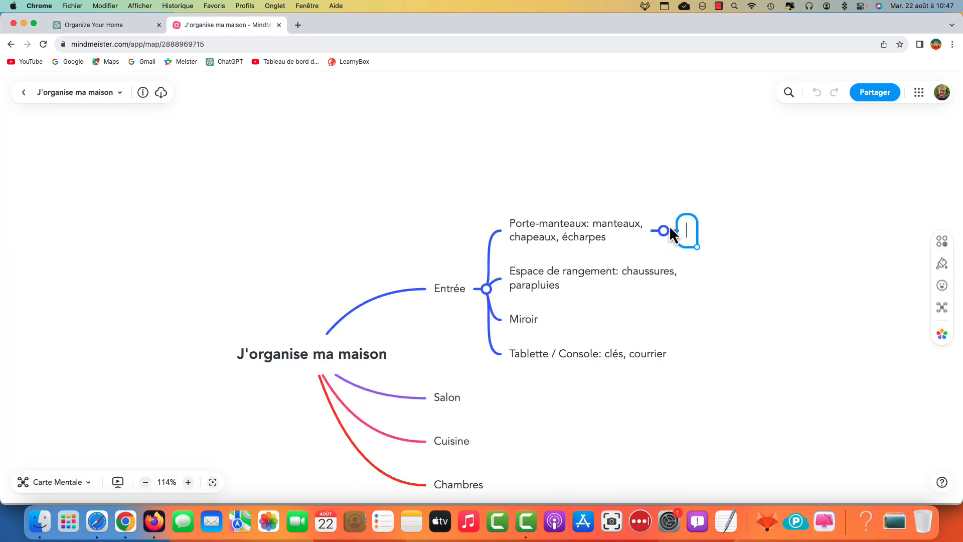
key(super+v)
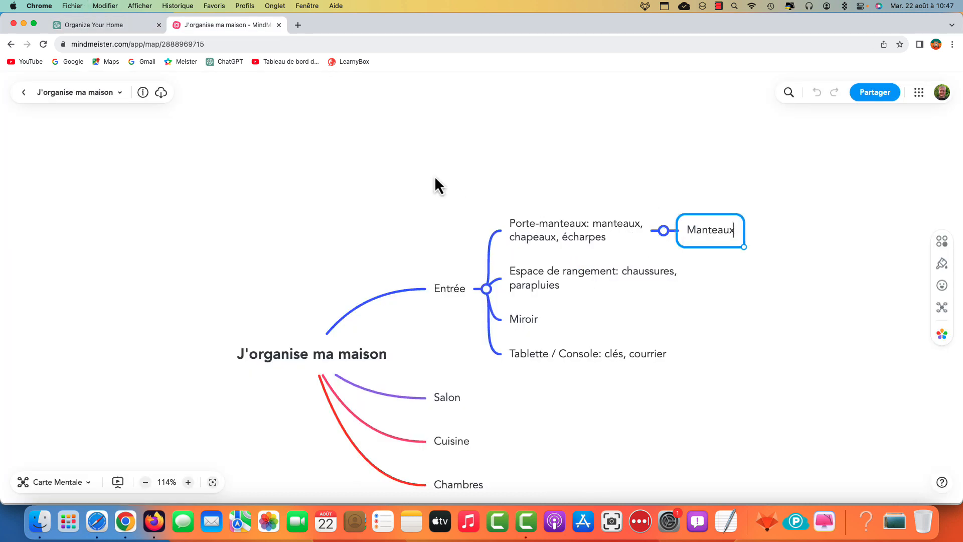
- Copy "Rangement saisonnier:" from the ChatGPT answer and add it in MindMeister as a subtopic of Manteaux
click(94, 24)
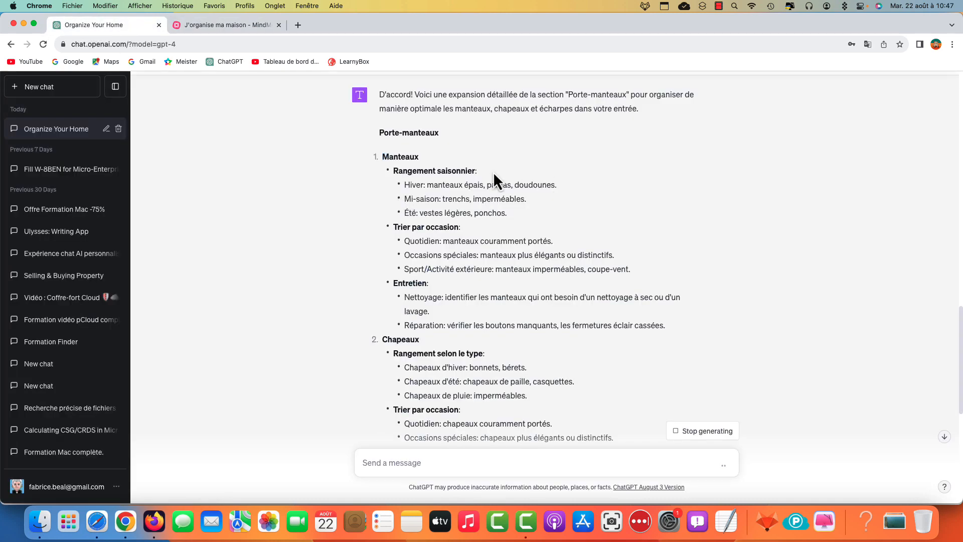
drag(492, 171, 393, 171)
right_click(419, 171)
click(434, 193)
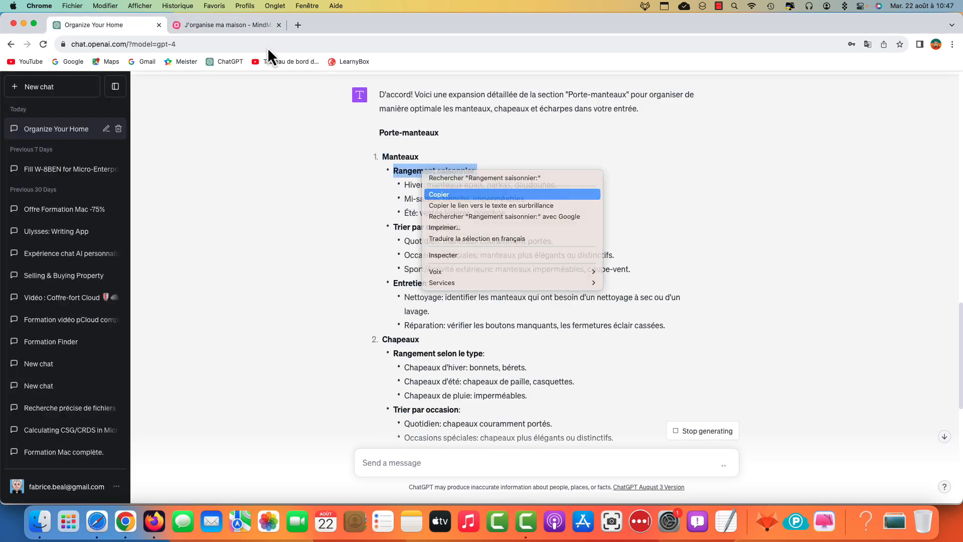
click(229, 29)
key(Return)
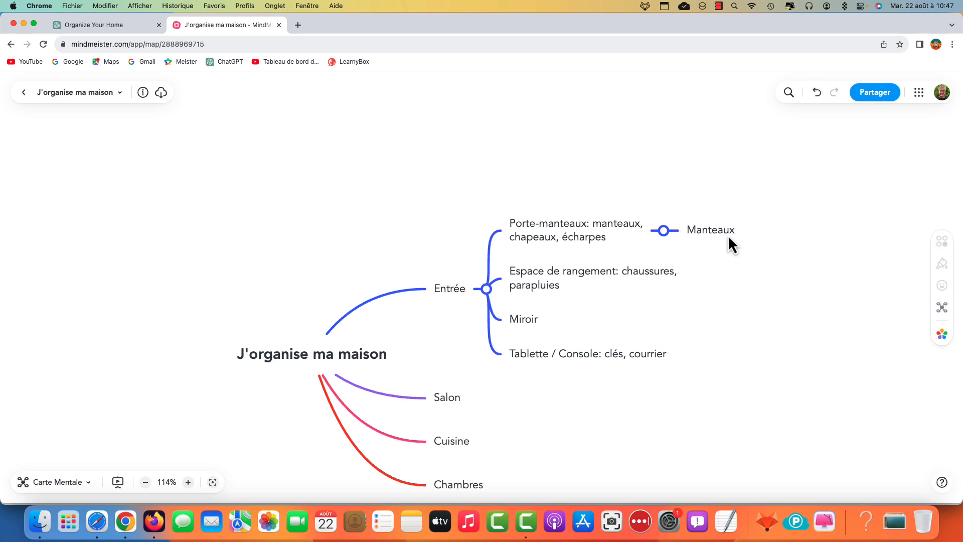
click(755, 230)
key(super+v)
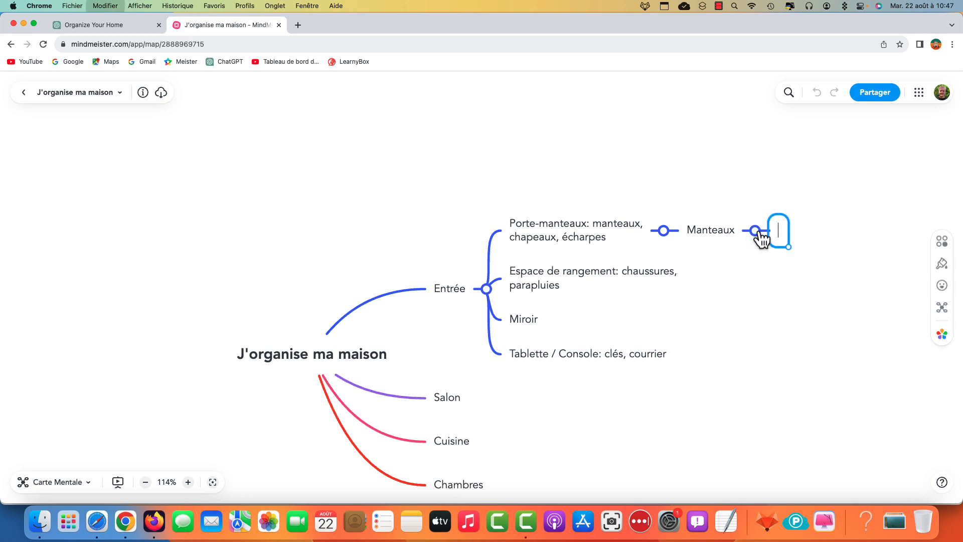
click(751, 315)
- Copy "Hiver: manteaux épais, parkas, doudounes." from the ChatGPT answer and add it in MindMeister as a subtopic of Rangement saisonnier
click(128, 25)
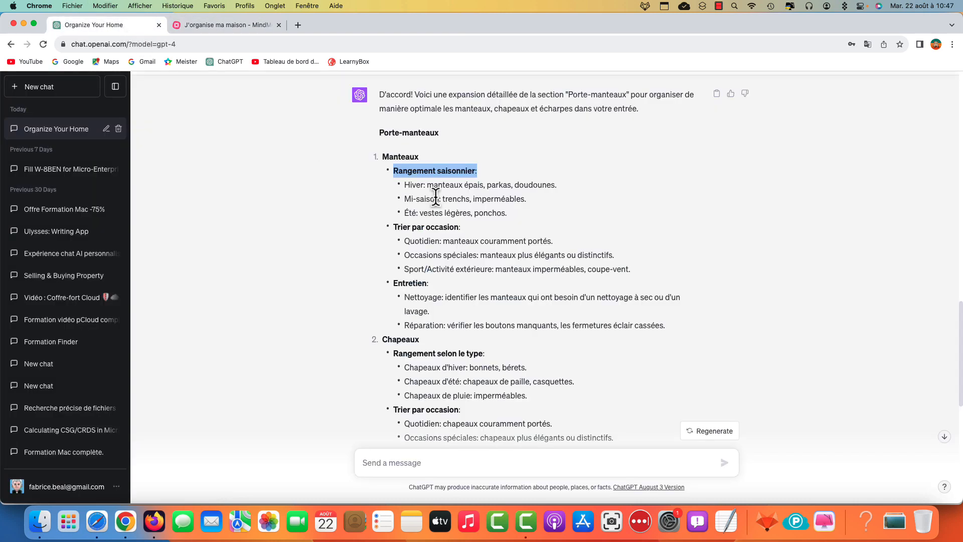
drag(561, 185, 403, 186)
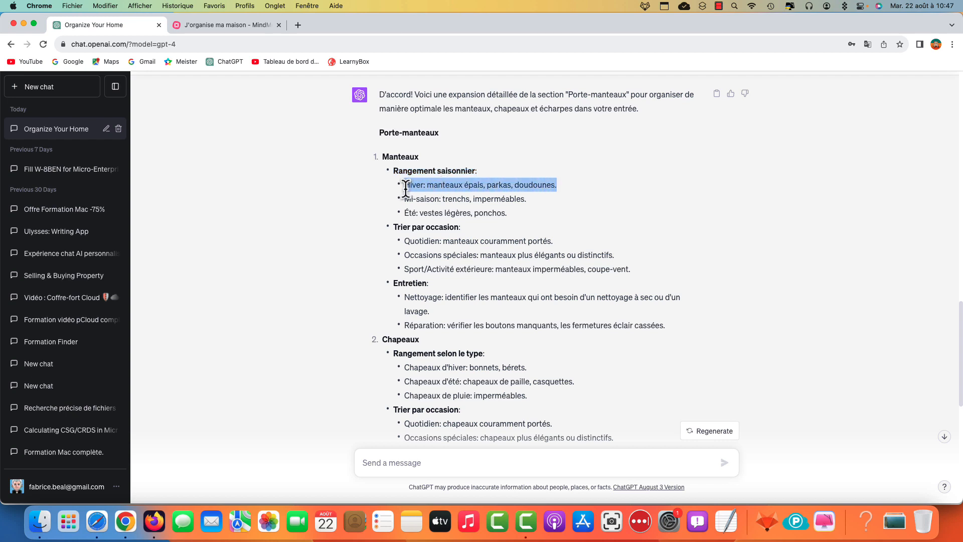
right_click(427, 185)
click(449, 208)
click(238, 25)
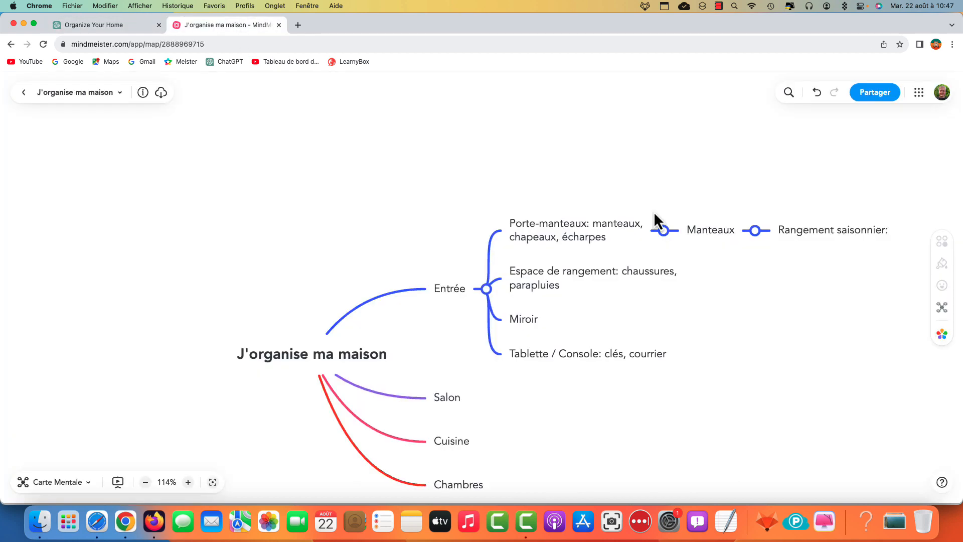
click(802, 230)
click(909, 231)
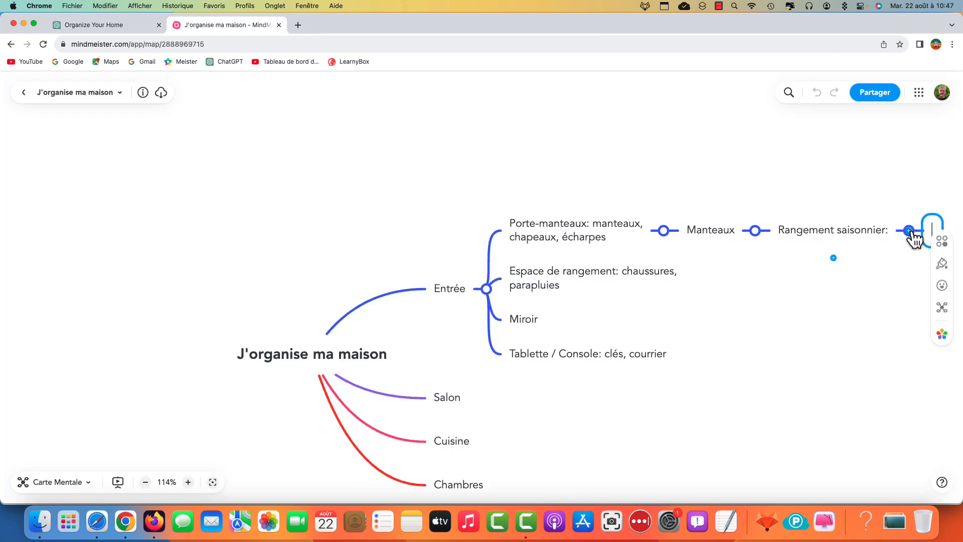
key(super+v)
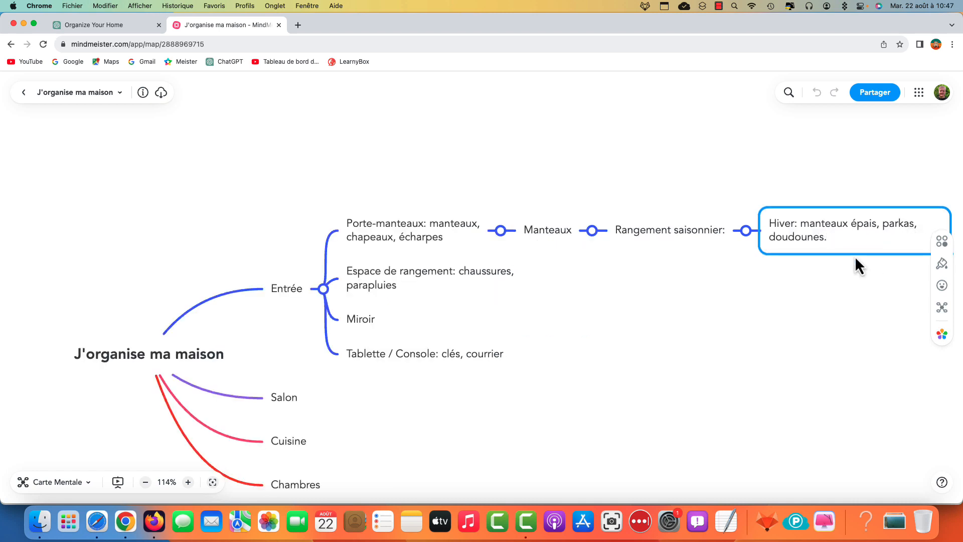
- Add a second subtopic under Rangement saisonnier with "Mi-saison: trenchs, imperméables." copied from the ChatGPT answer
key(Return)
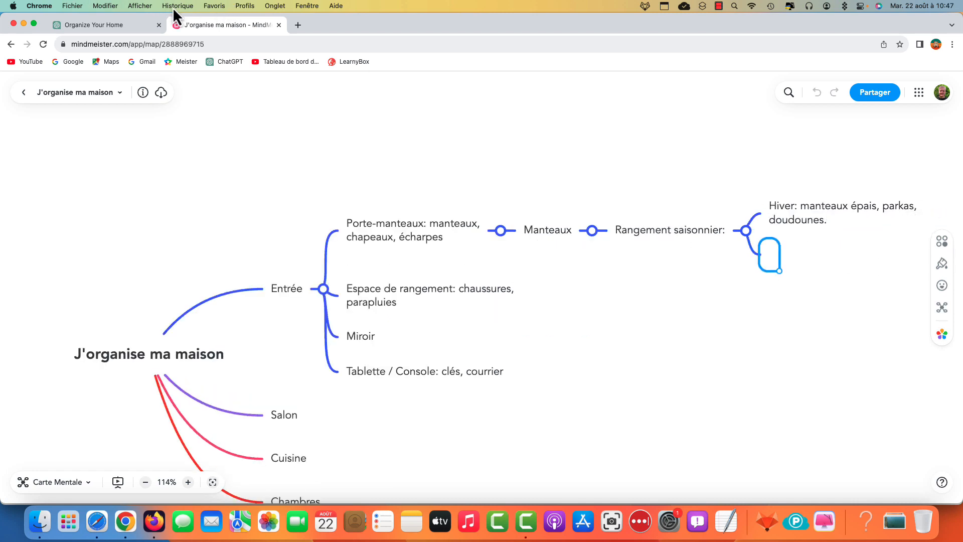
click(91, 25)
drag(527, 200, 401, 200)
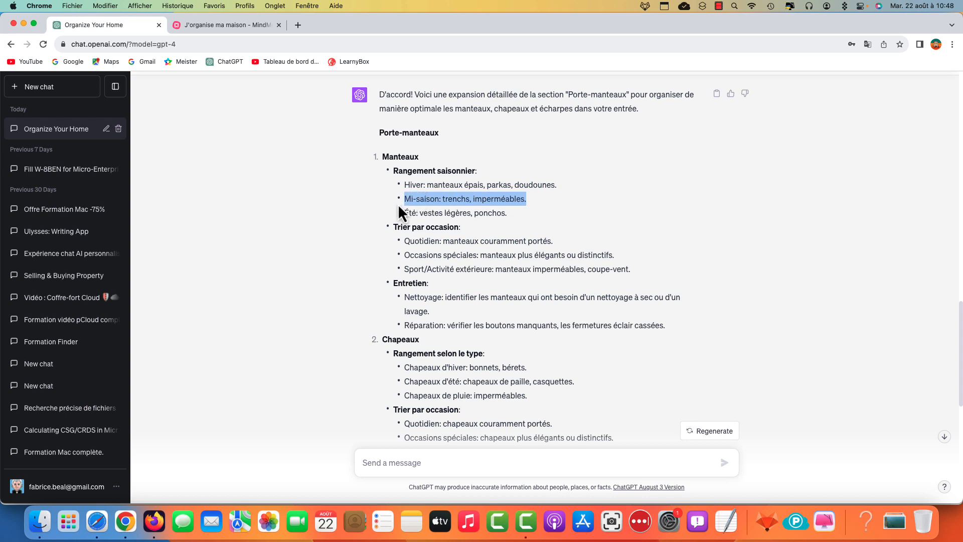
right_click(429, 203)
click(452, 225)
click(216, 25)
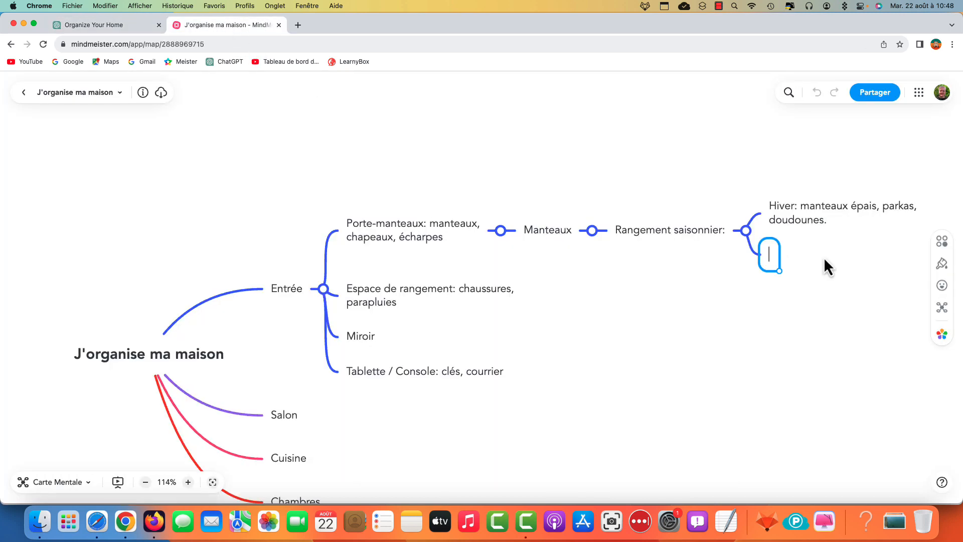
key(super+v)
- Add a third subtopic under Rangement saisonnier with "Été: vestes légères, ponchos." copied from the ChatGPT answer
key(Return)
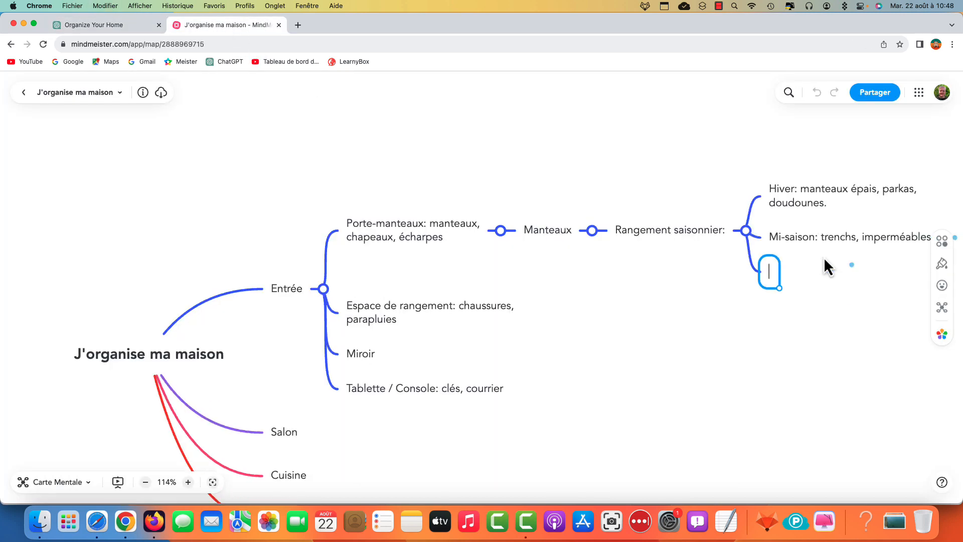
click(108, 25)
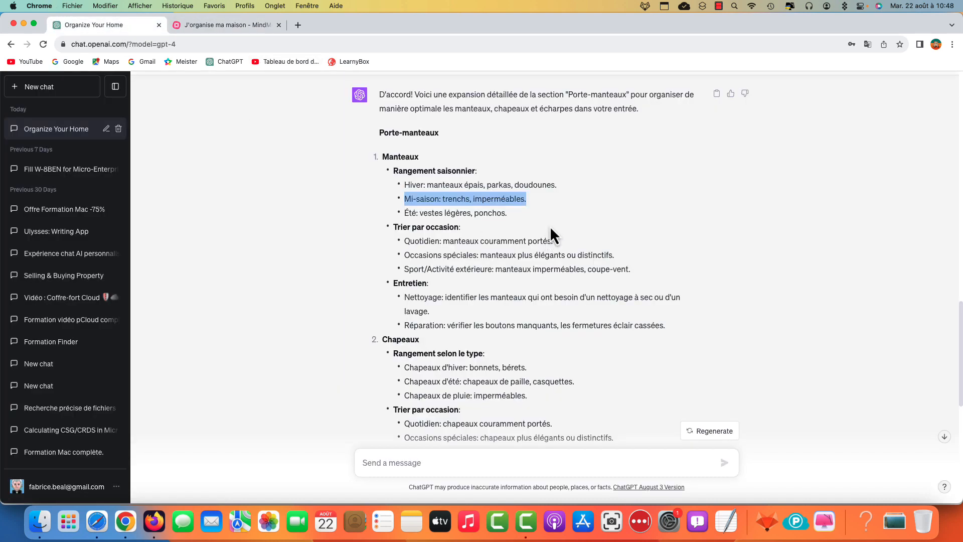
click(519, 217)
drag(519, 215, 401, 213)
right_click(446, 215)
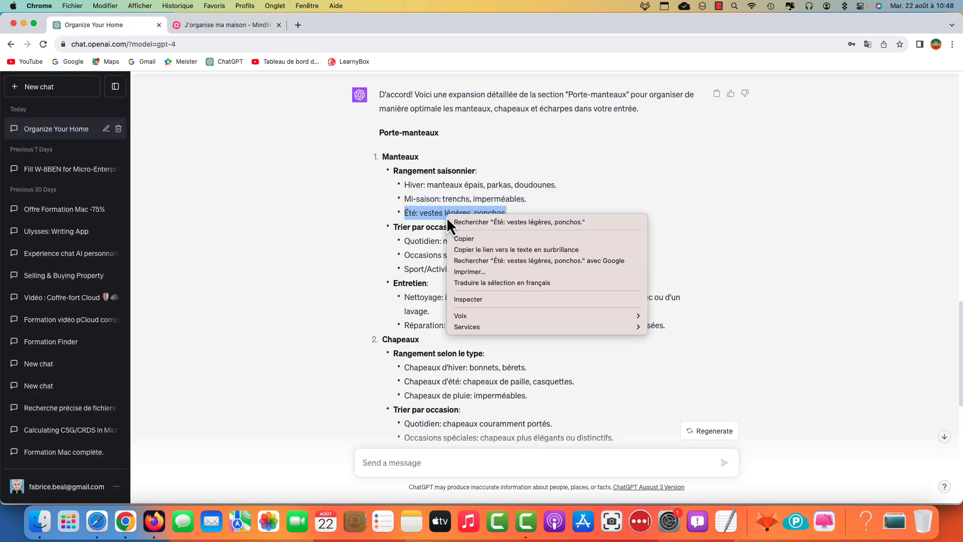
click(468, 238)
click(220, 25)
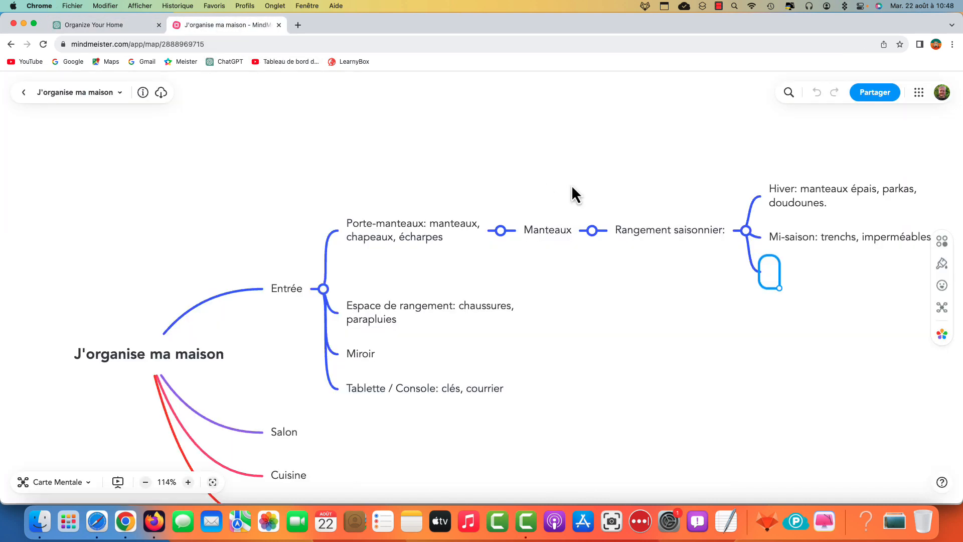
key(cmd+v)
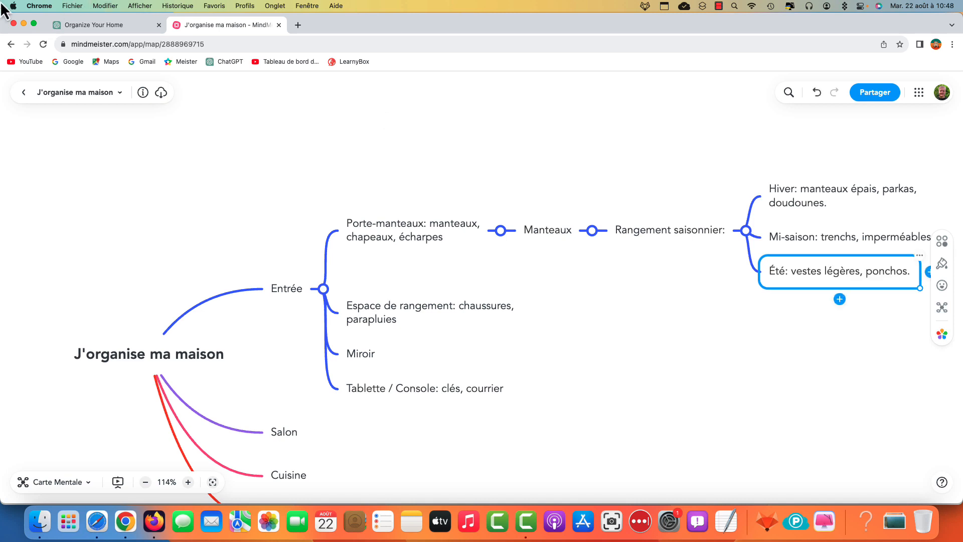
- Copy "Trier par occasion:" from the ChatGPT answer and add it in MindMeister as a second subtopic of Manteaux
click(146, 24)
drag(472, 232, 398, 230)
right_click(420, 229)
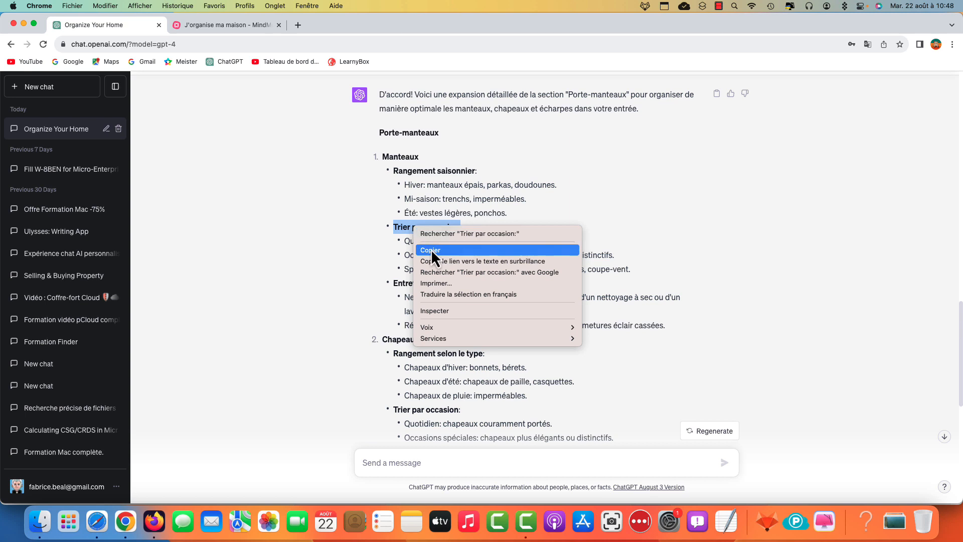
click(432, 249)
click(251, 25)
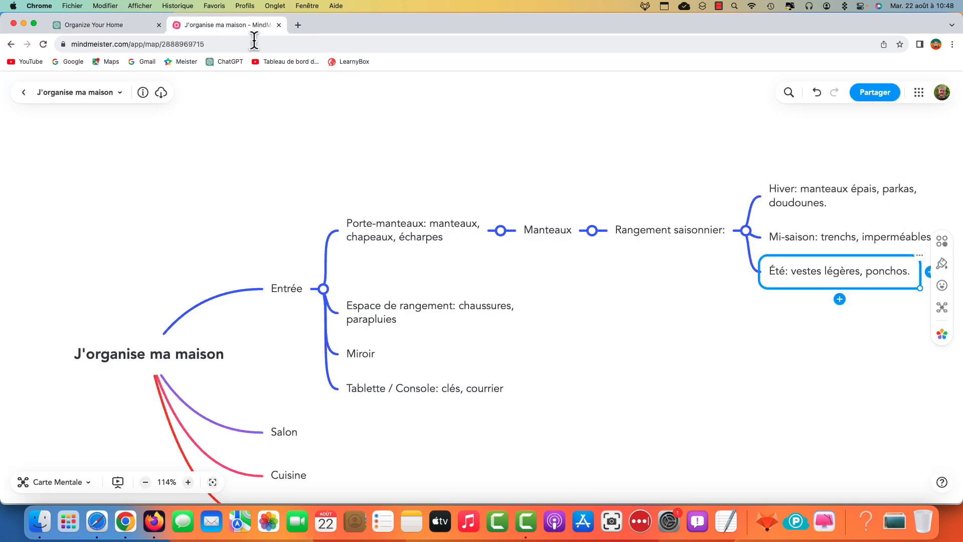
click(687, 234)
key(Return)
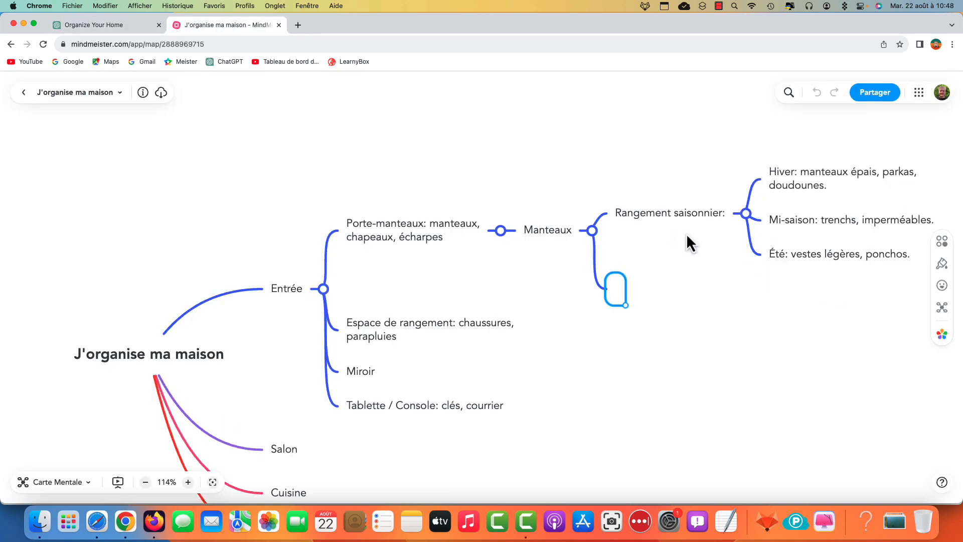
key(super+v)
- Copy "Quotidien: manteaux couramment portés." from the ChatGPT answer and add it in MindMeister as a subtopic of Trier par occasion
click(110, 26)
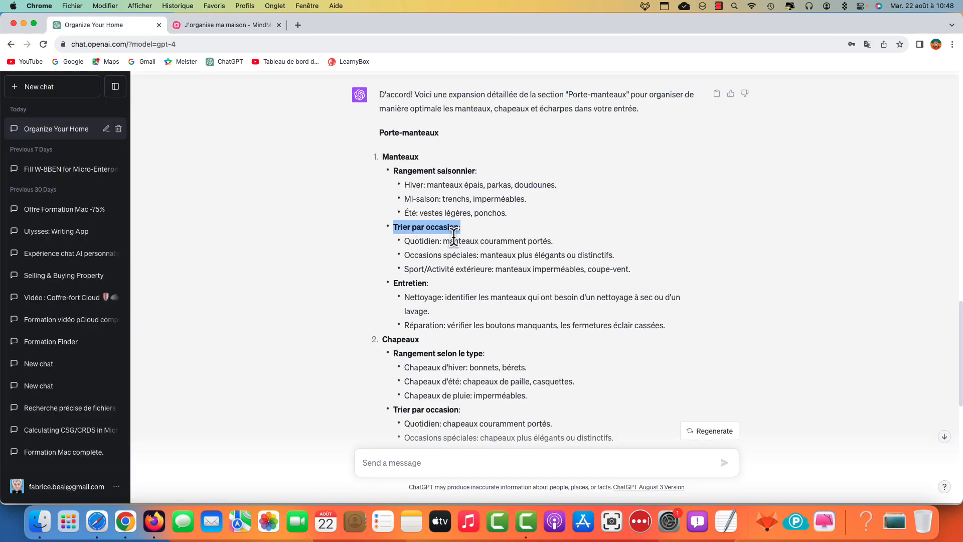
drag(554, 241, 403, 242)
right_click(453, 244)
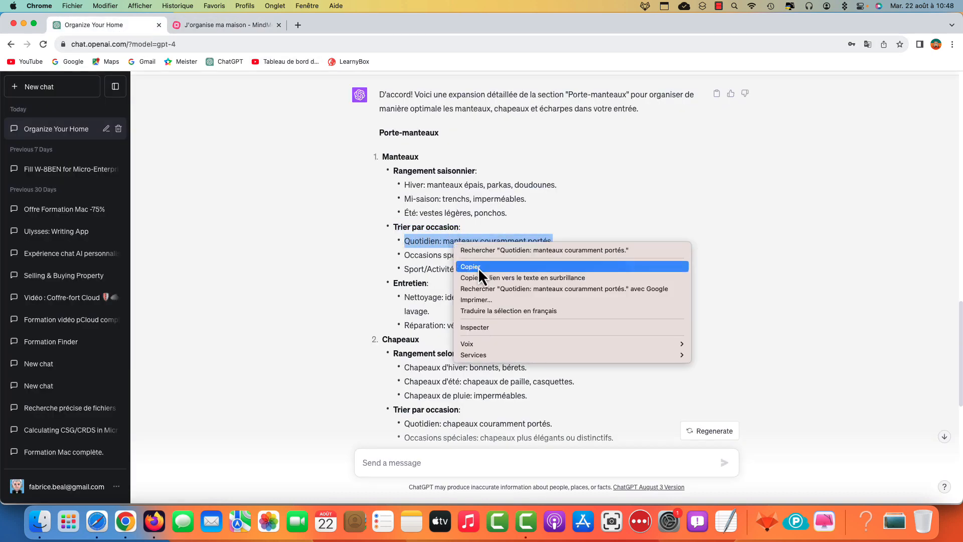
click(477, 267)
click(262, 29)
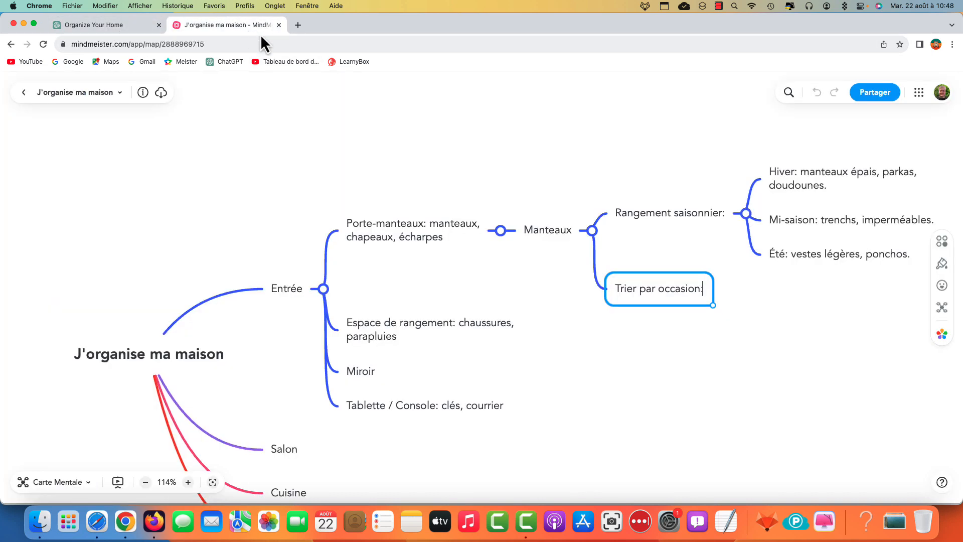
click(672, 325)
click(697, 299)
click(723, 289)
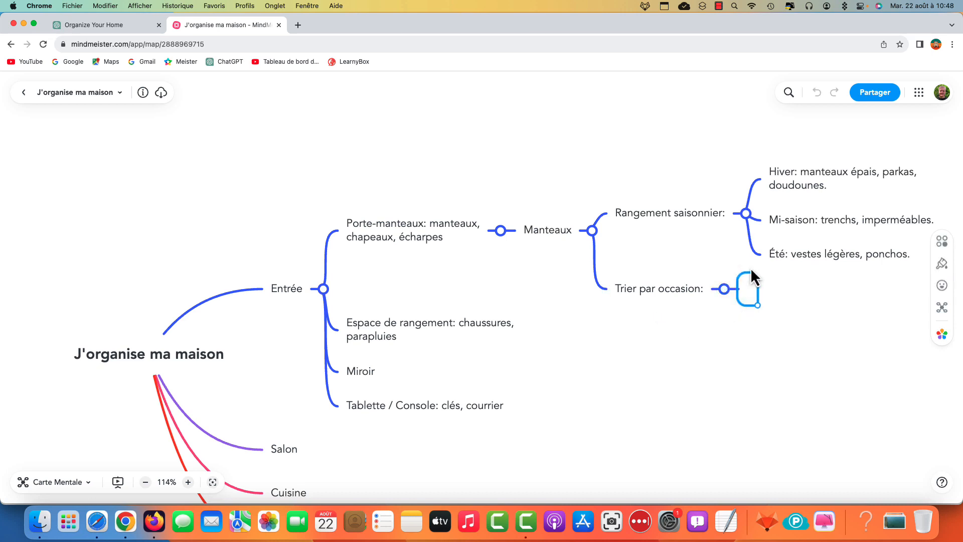
key(super+v)
key(Return)
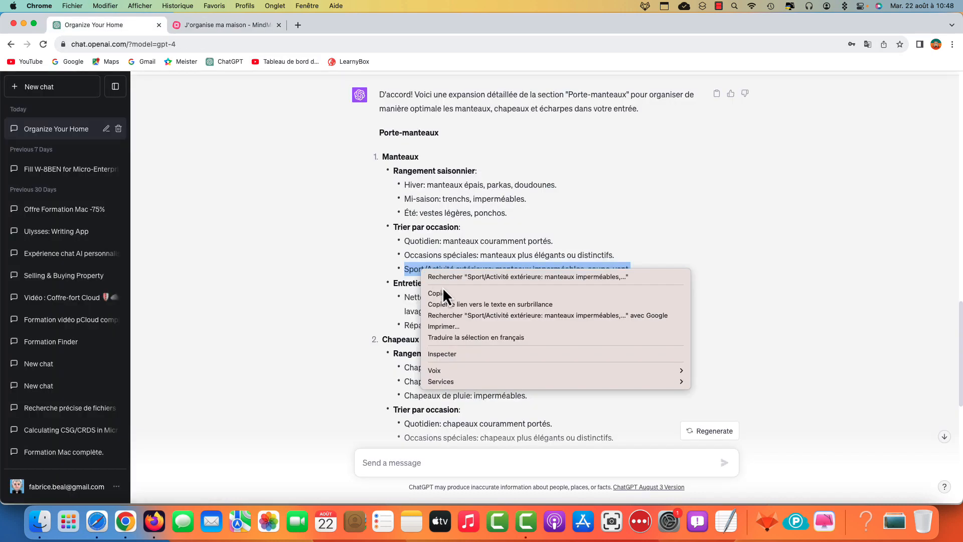
- Add "Sport/Activité extérieure: manteaux imperméables, coupe-vent." from the ChatGPT answer as the third subtopic of Trier par occasion in MindMeister
click(443, 292)
click(220, 25)
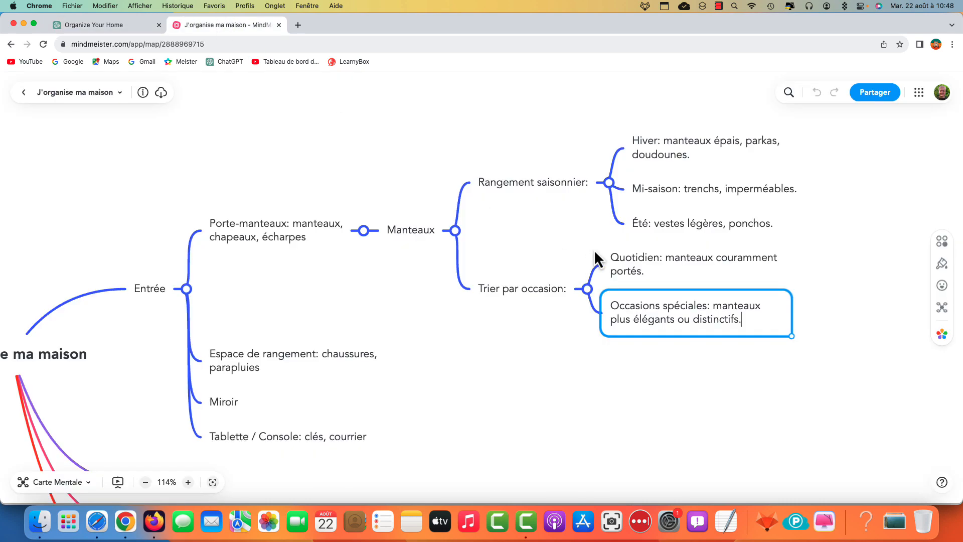
key(Return)
key(Return)
key(super+v)
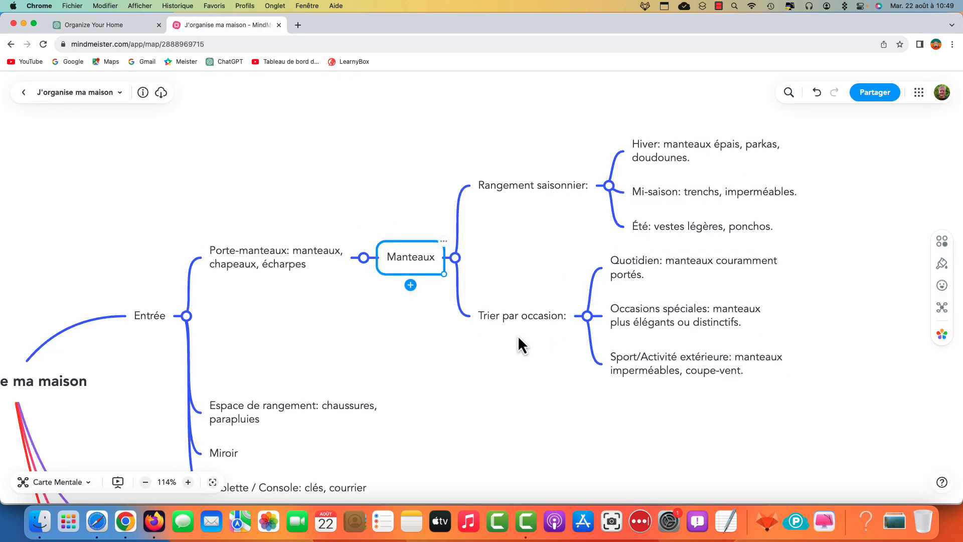
- Look over the Entrée branch of the map, including the nested Manteaux subtopics
scroll(517, 335, down, 2)
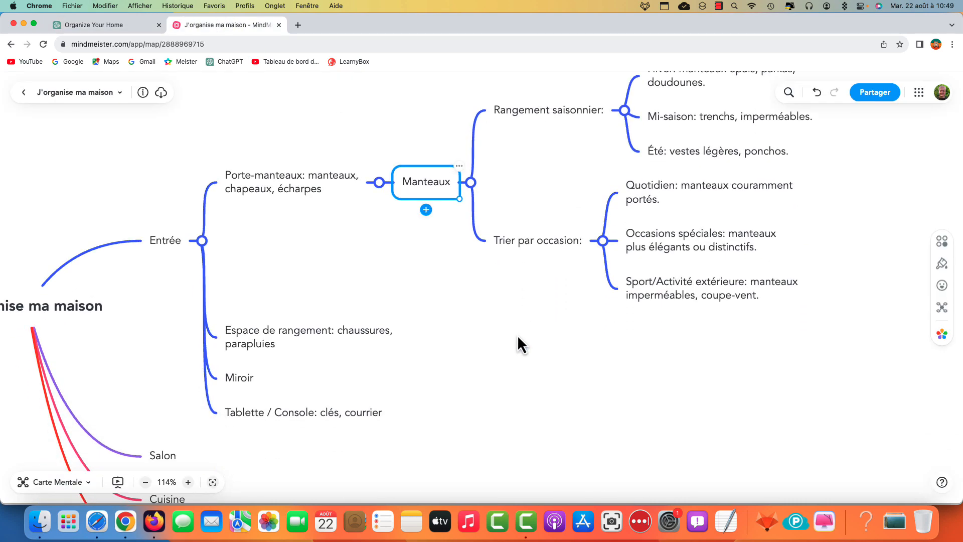
scroll(518, 335, up, 1)
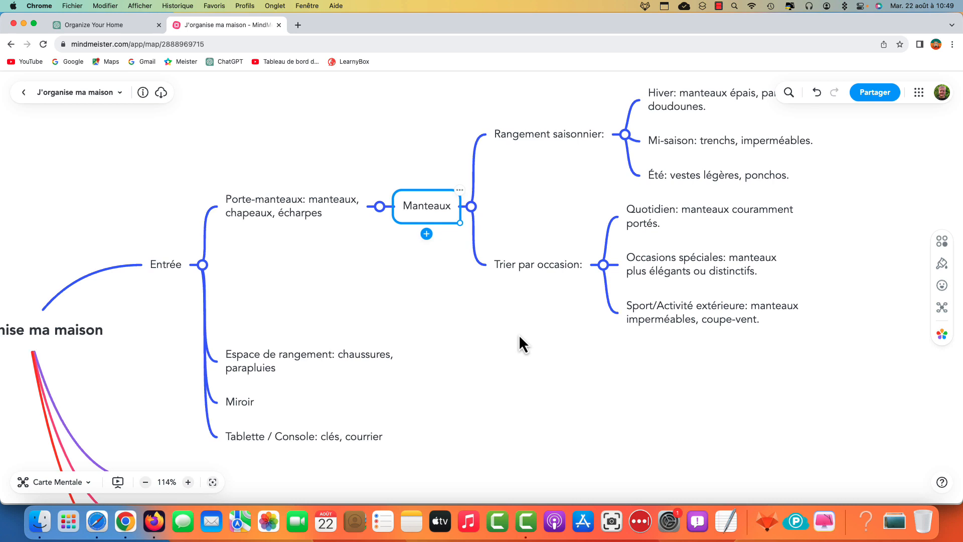
scroll(564, 420, up, 1)
scroll(565, 420, right, 2)
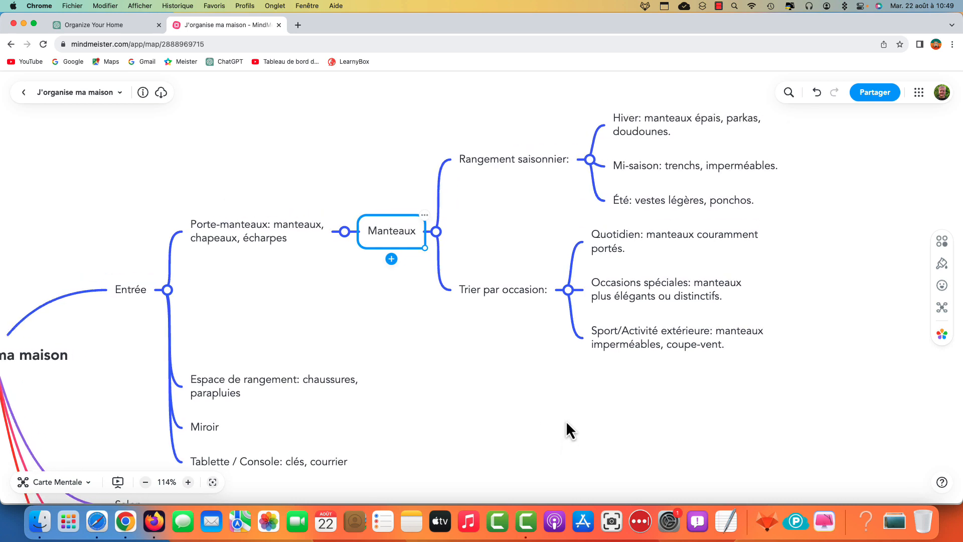
scroll(566, 420, down, 1)
scroll(564, 419, left, 5)
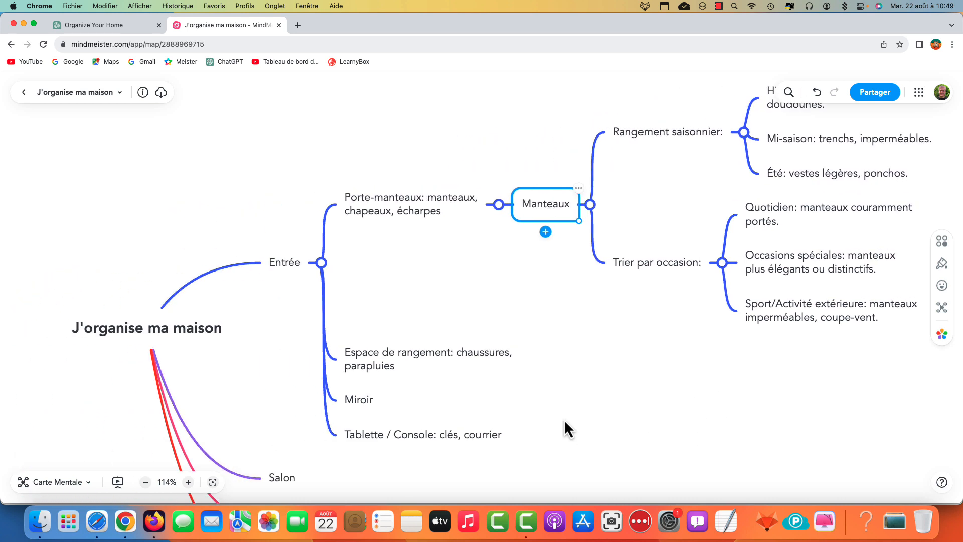
scroll(563, 419, right, 4)
scroll(564, 419, up, 1)
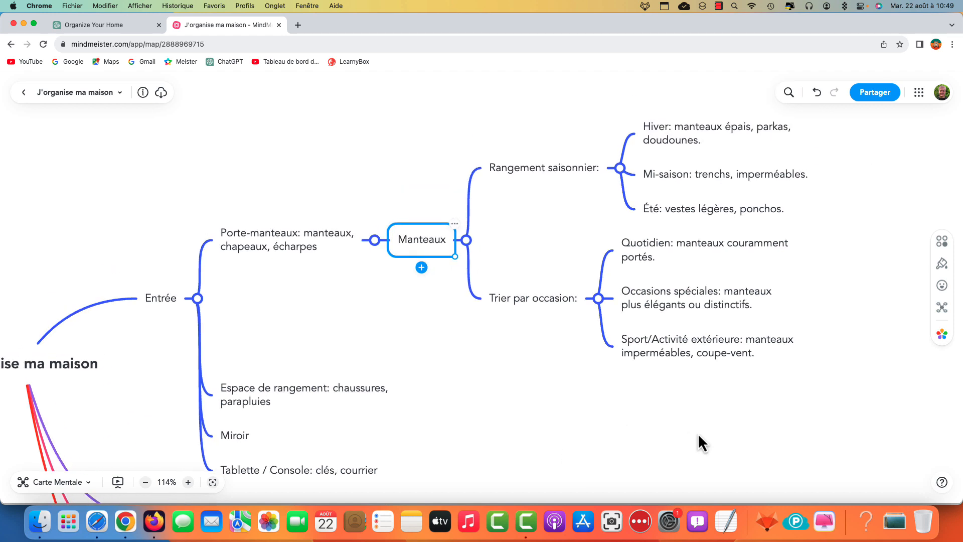
scroll(396, 346, down, 3)
- Go through the map's levels, selecting the central topic, Rangement saisonnier, Porte-manteaux, Manteaux and Espace de rangement in turn
click(35, 289)
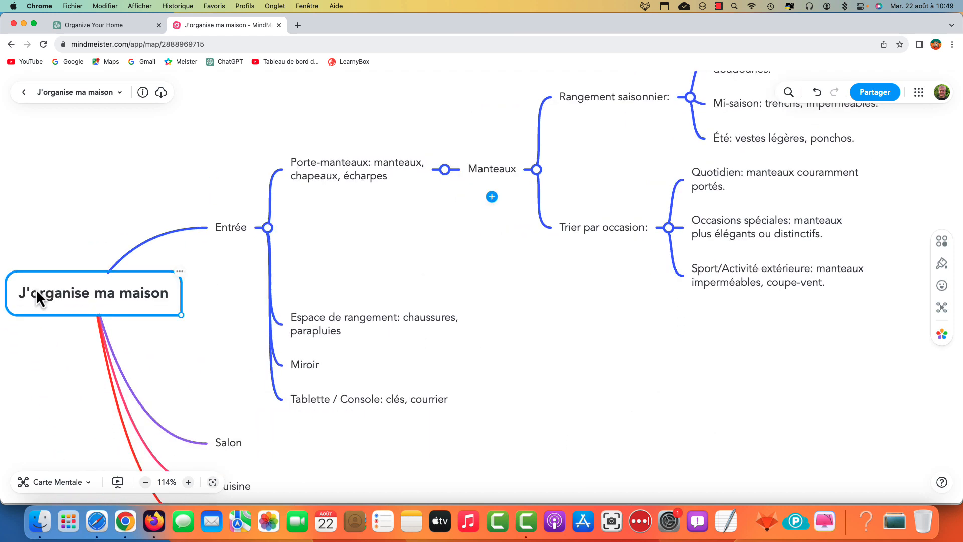
scroll(531, 338, up, 1)
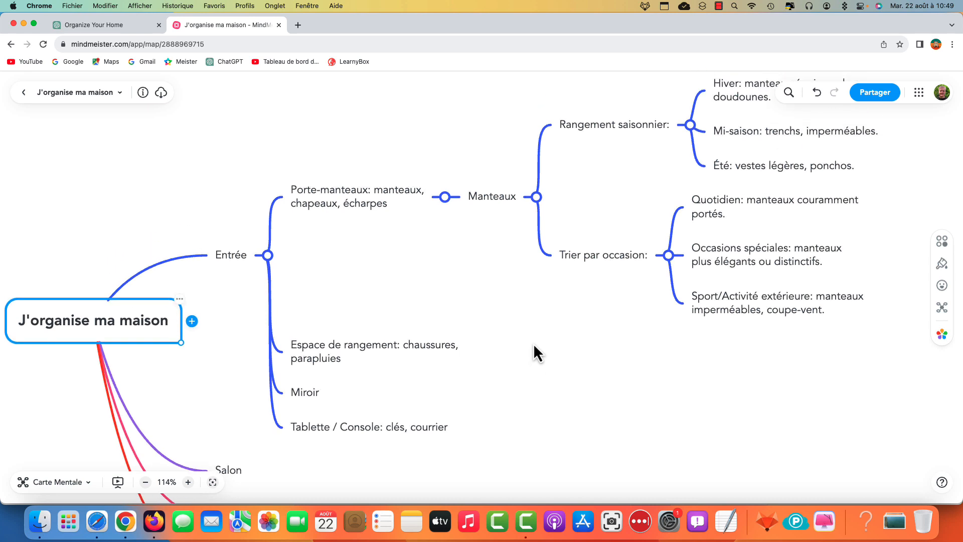
scroll(534, 345, up, 2)
click(608, 189)
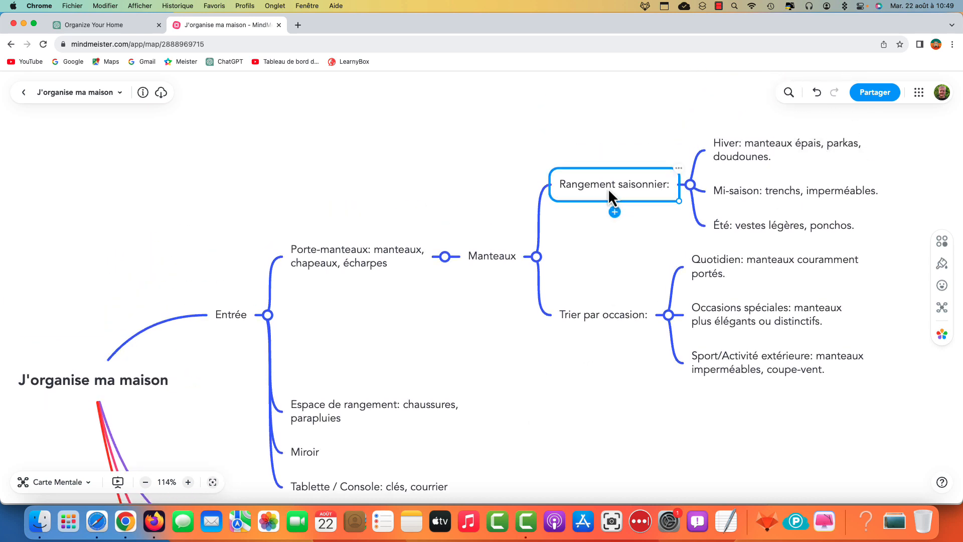
scroll(792, 261, right, 1)
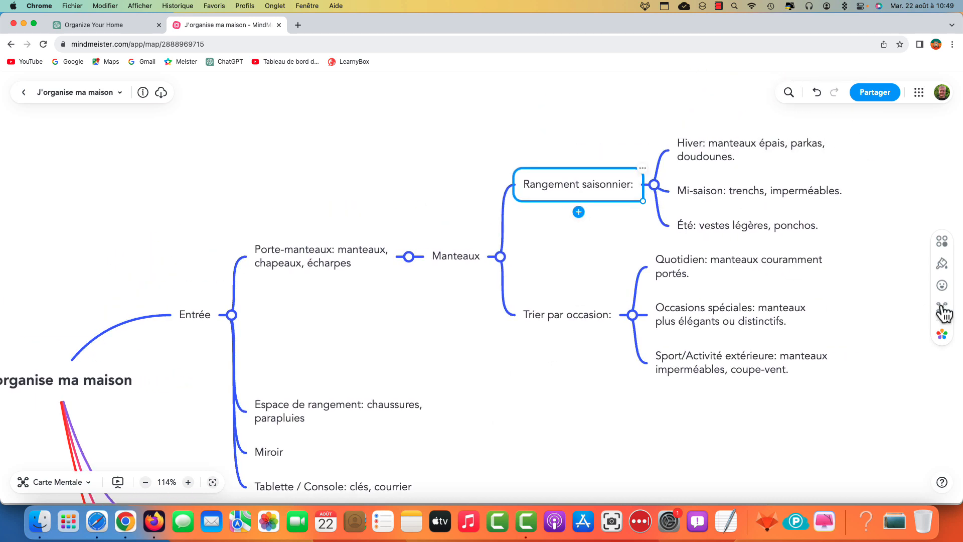
click(353, 250)
click(439, 257)
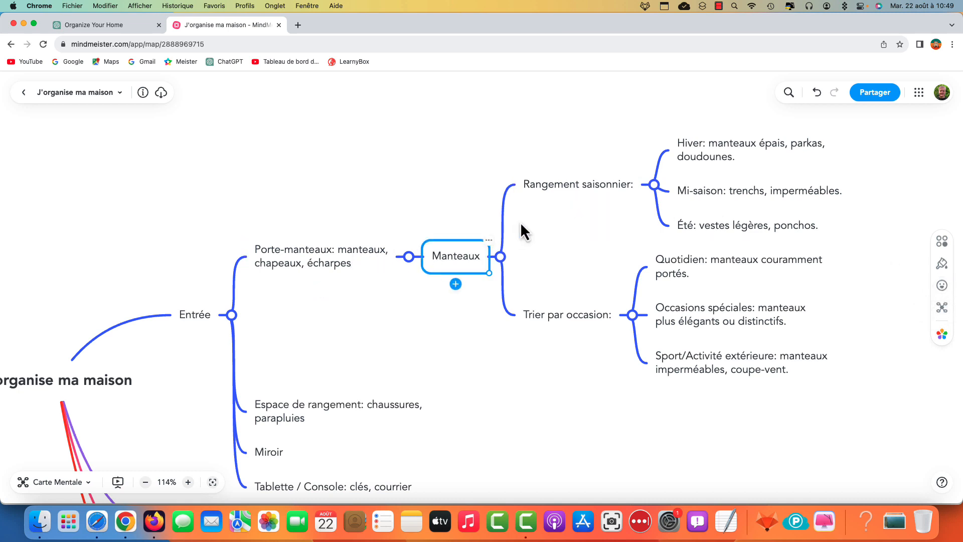
click(553, 187)
click(450, 253)
click(382, 405)
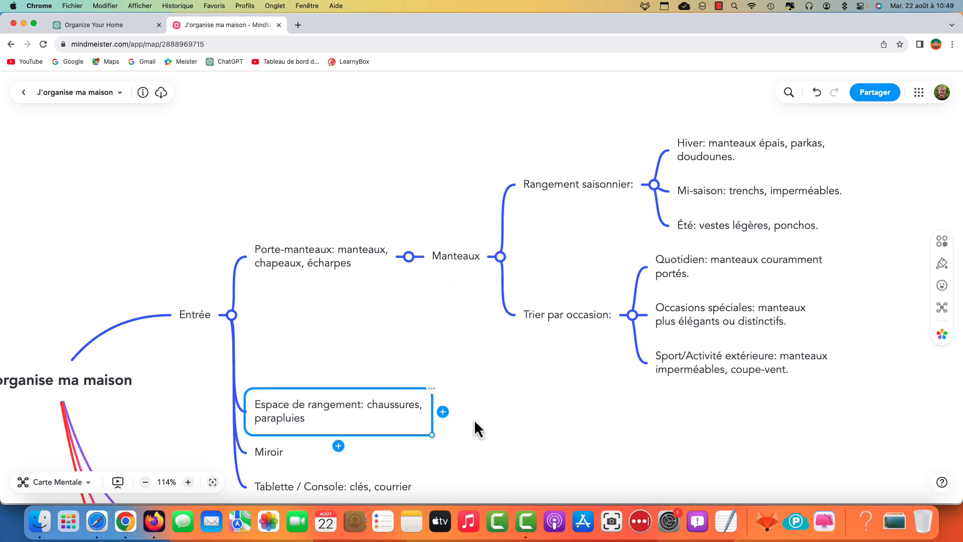
scroll(474, 419, down, 5)
- Review the Porte-manteaux answer in ChatGPT and send the prompt "Crée un plan de carte mentale pour la rentrée des classes"
key(super+1)
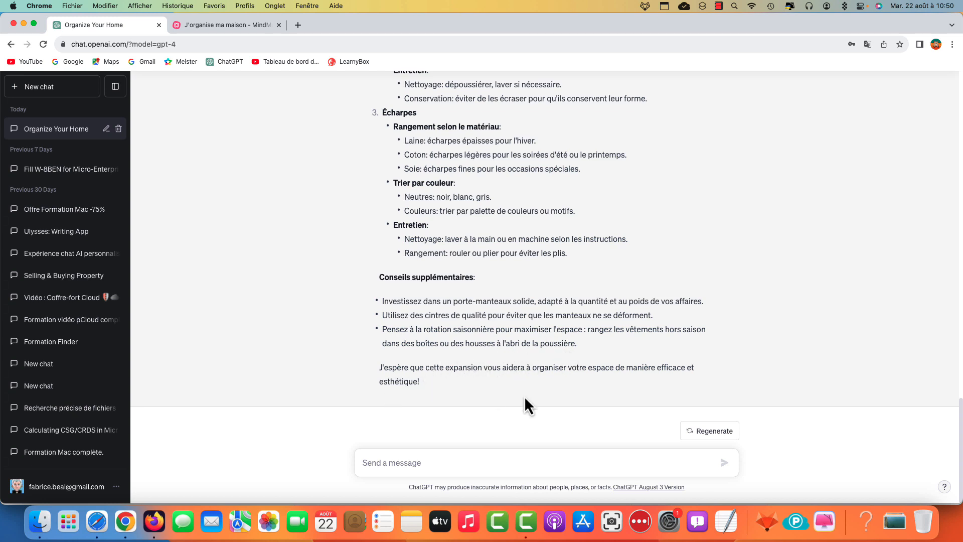
scroll(520, 400, up, 2)
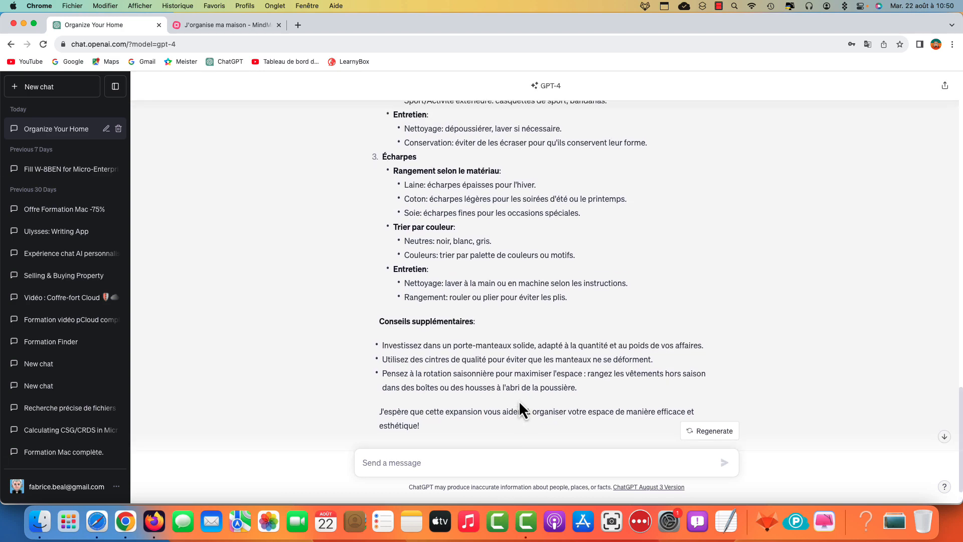
scroll(518, 400, up, 10)
scroll(519, 400, down, 12)
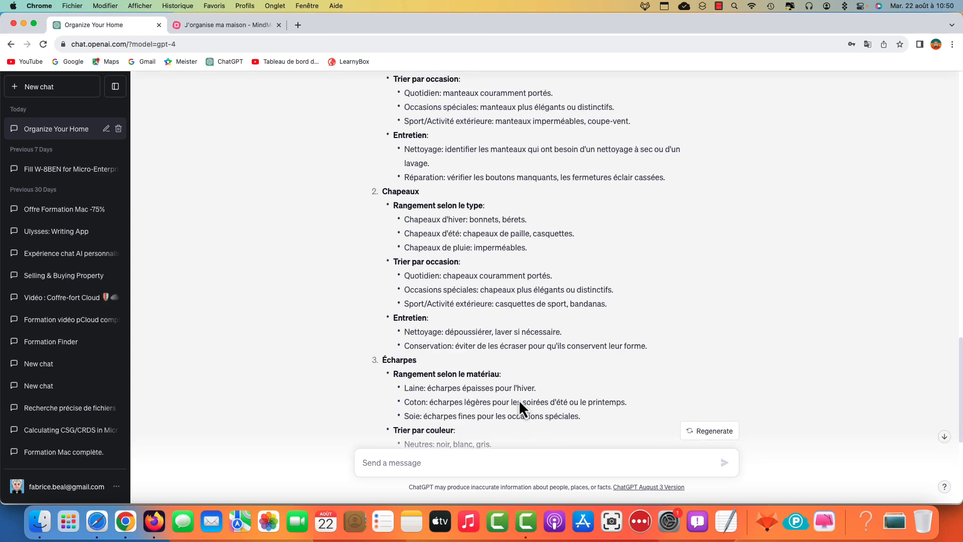
click(448, 460)
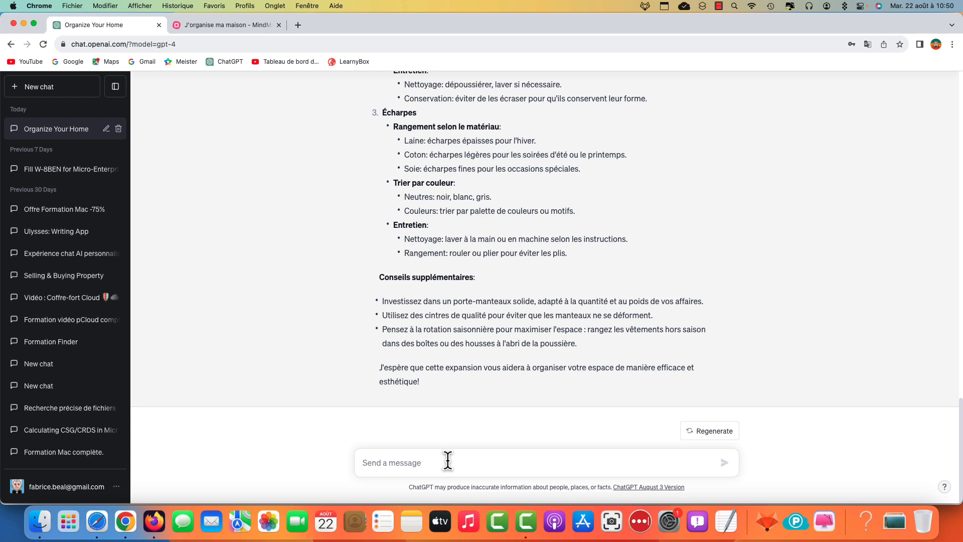
text(carte mentale pou)
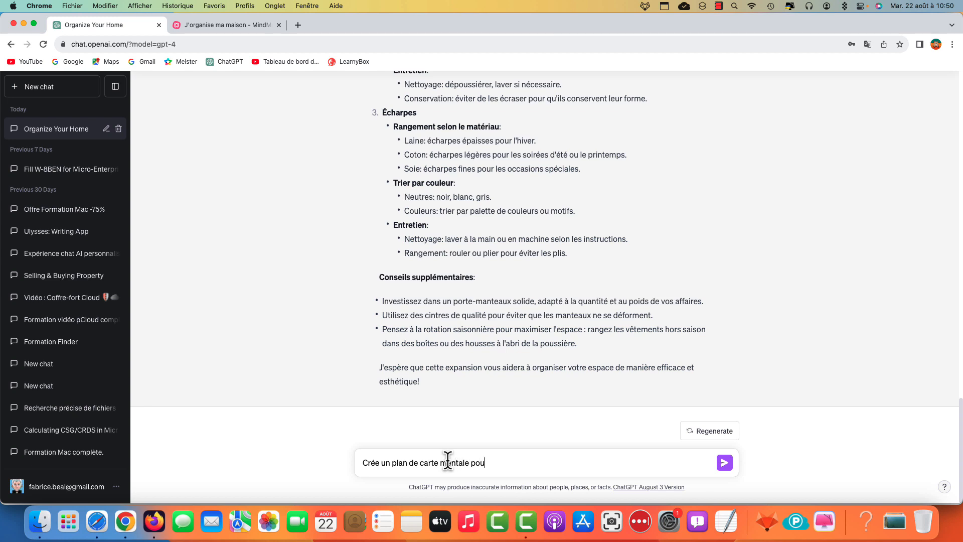
text(r la rentrée des classes)
click(722, 464)
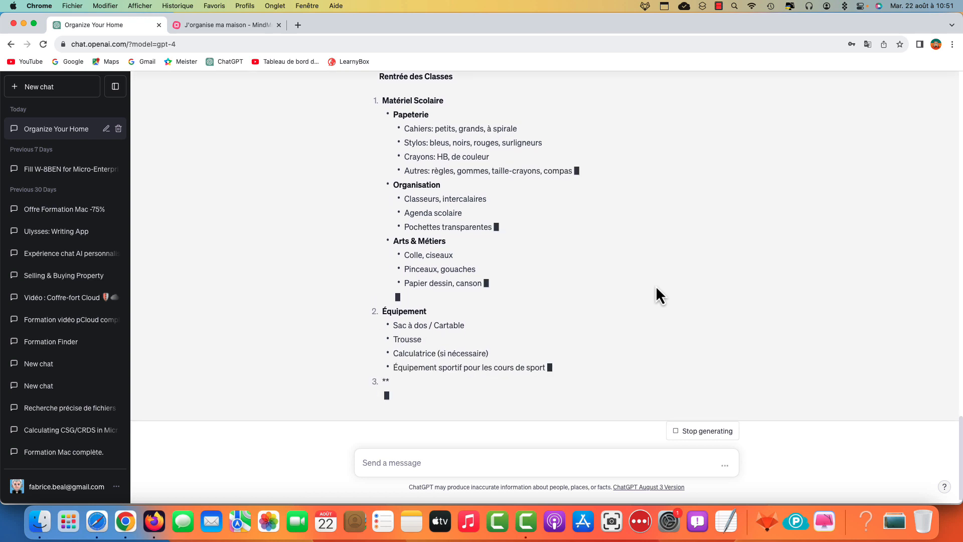
- Read through ChatGPT's Rentrée des Classes plan and return to the MindMeister map "J'organise ma maison"
scroll(654, 252, up, 5)
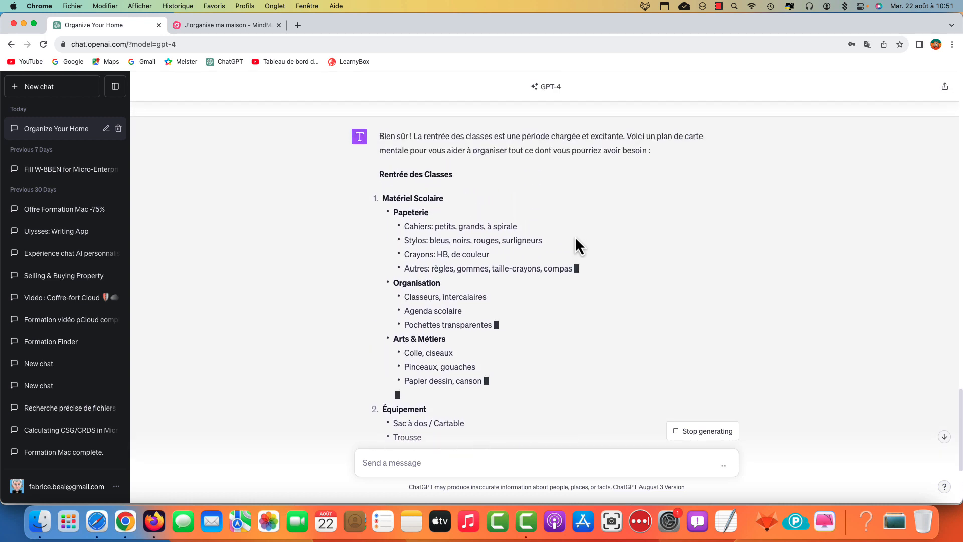
scroll(575, 237, down, 5)
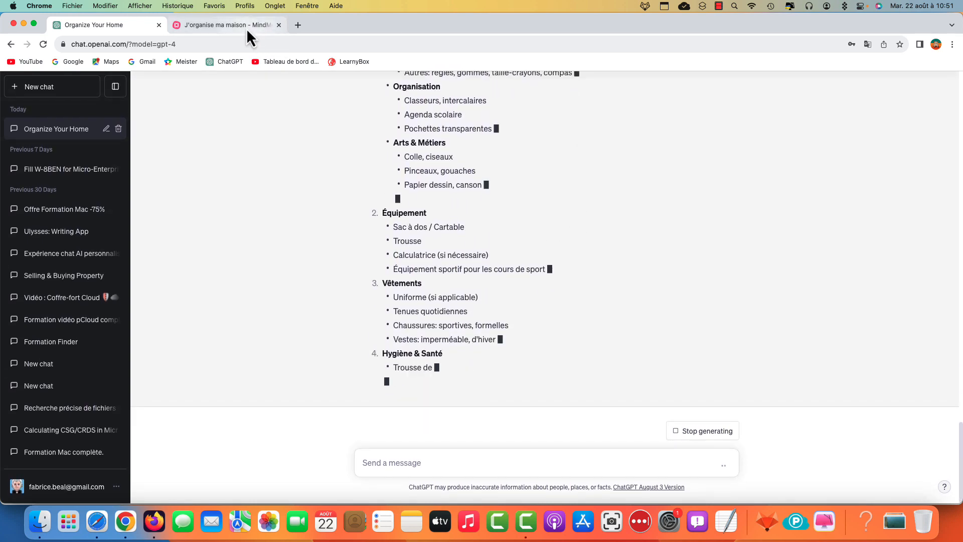
click(245, 26)
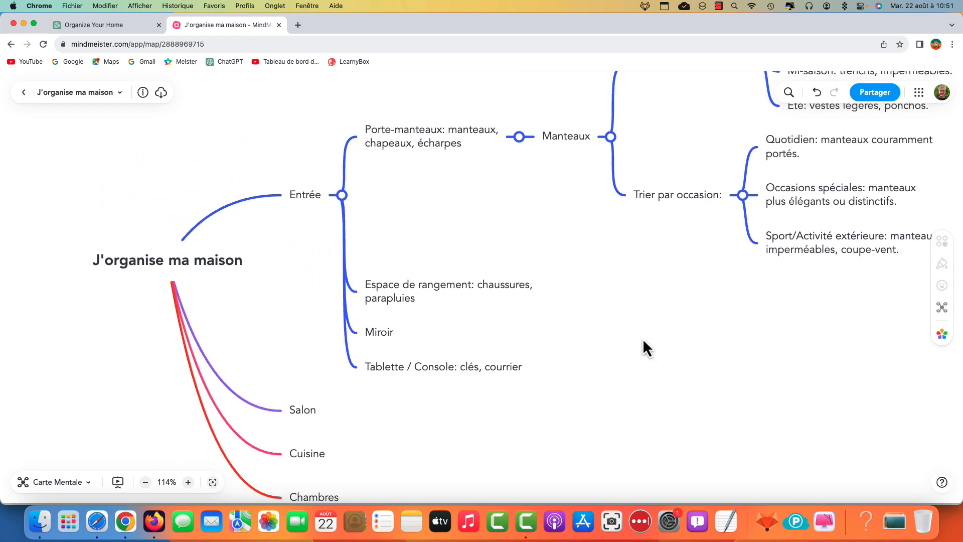
- Switch to ChatGPT and check the Rentrée des Classes plan, going back up to its prompt
click(125, 25)
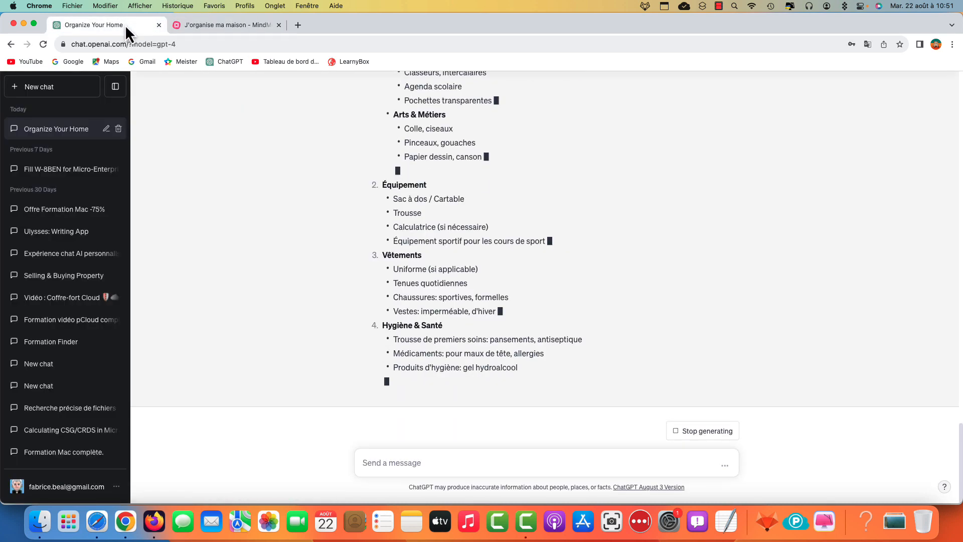
scroll(583, 231, up, 5)
scroll(583, 236, up, 5)
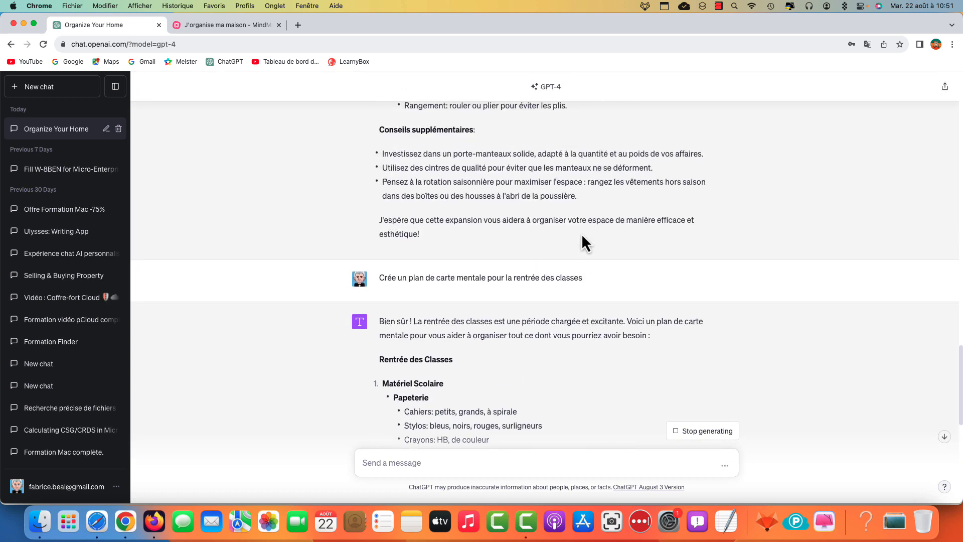
- Return to the MindMeister map and select the Trier par occasion topic, followed by its parent Manteaux
click(228, 26)
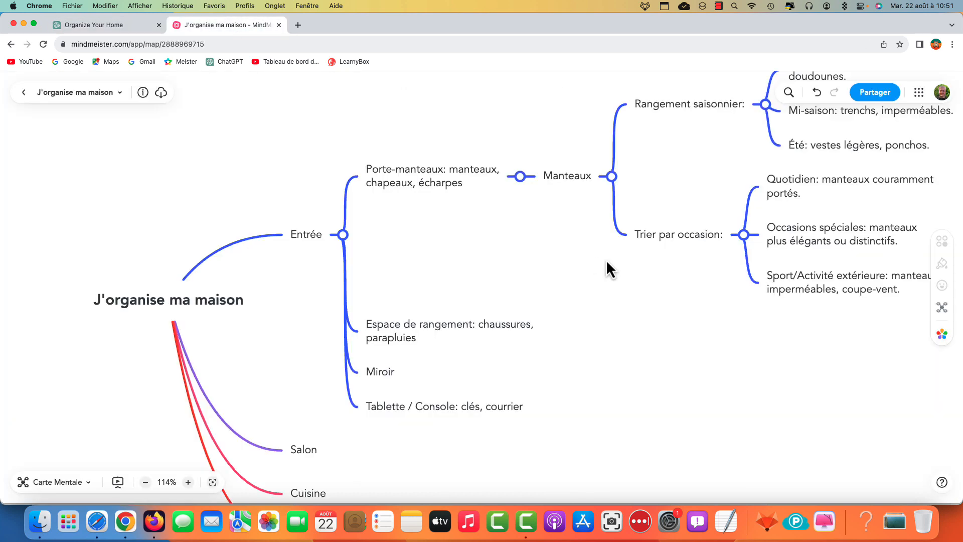
click(679, 236)
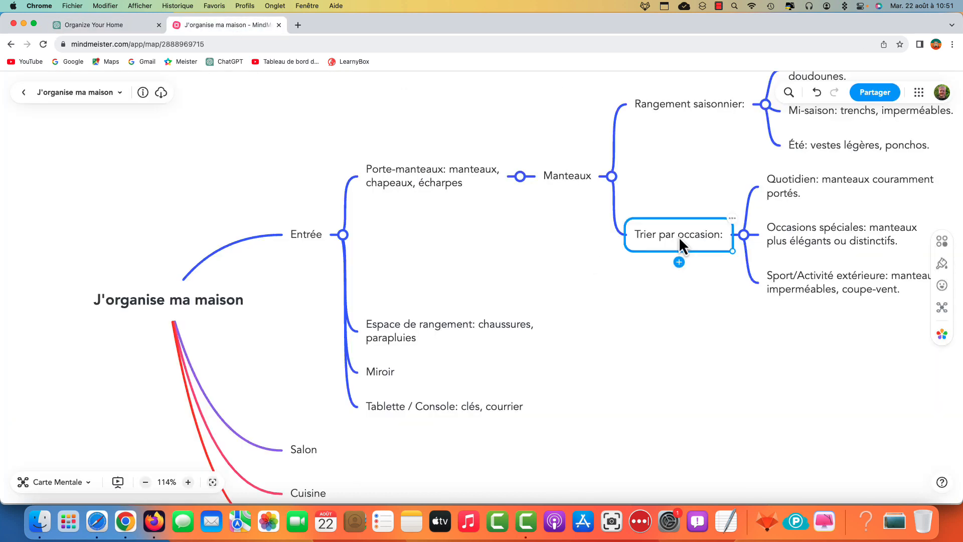
click(569, 180)
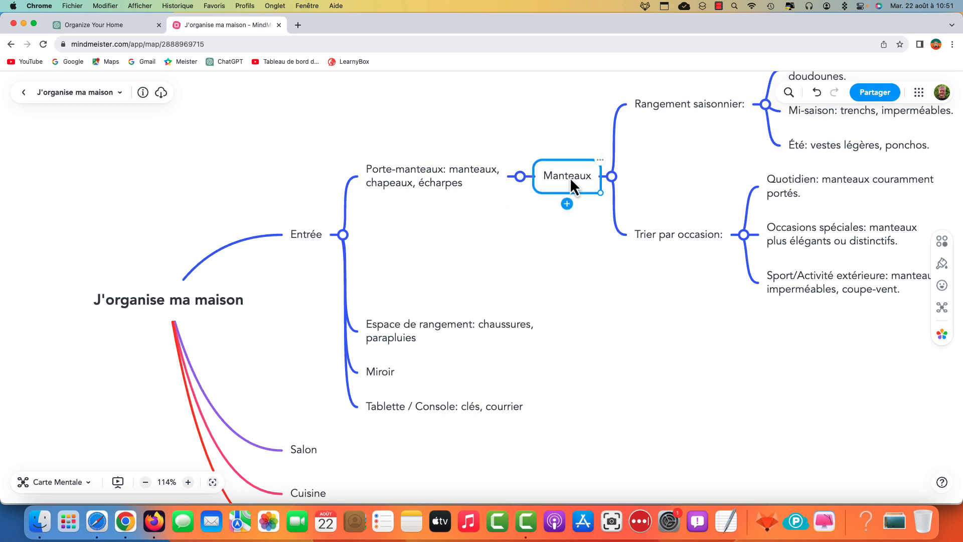
- Switch to ChatGPT and read the Rentrée des Classes plan from Matériel Scolaire down through its numbered sections
click(124, 25)
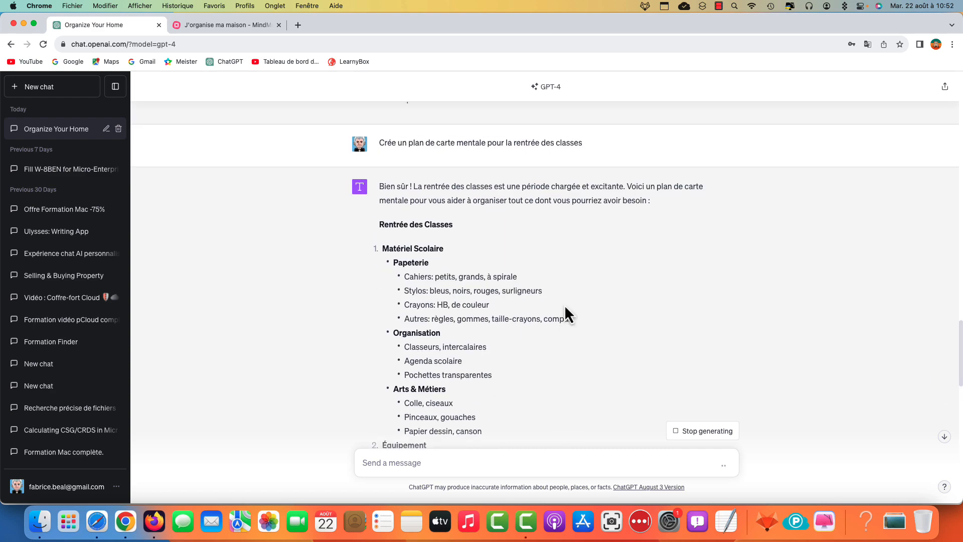
scroll(564, 304, down, 10)
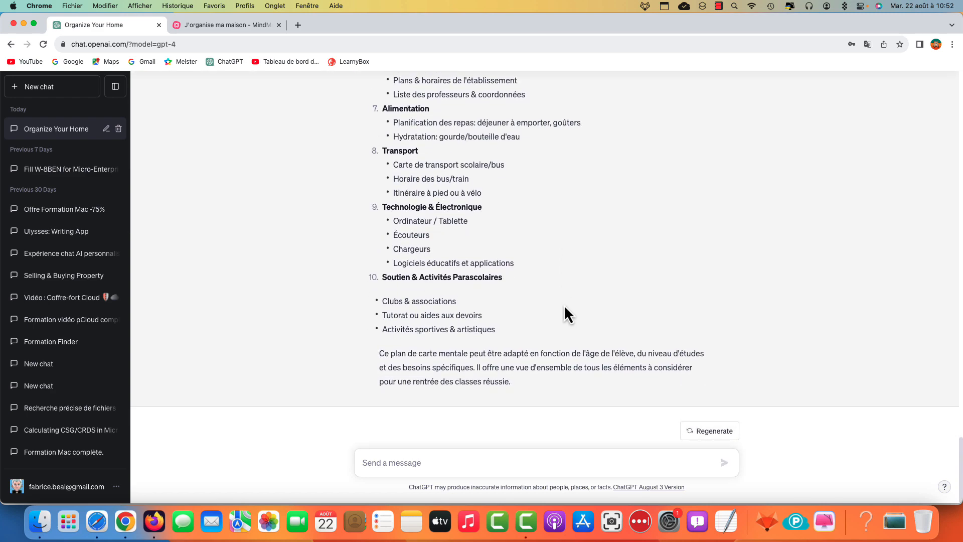
scroll(565, 308, up, 3)
scroll(563, 305, up, 10)
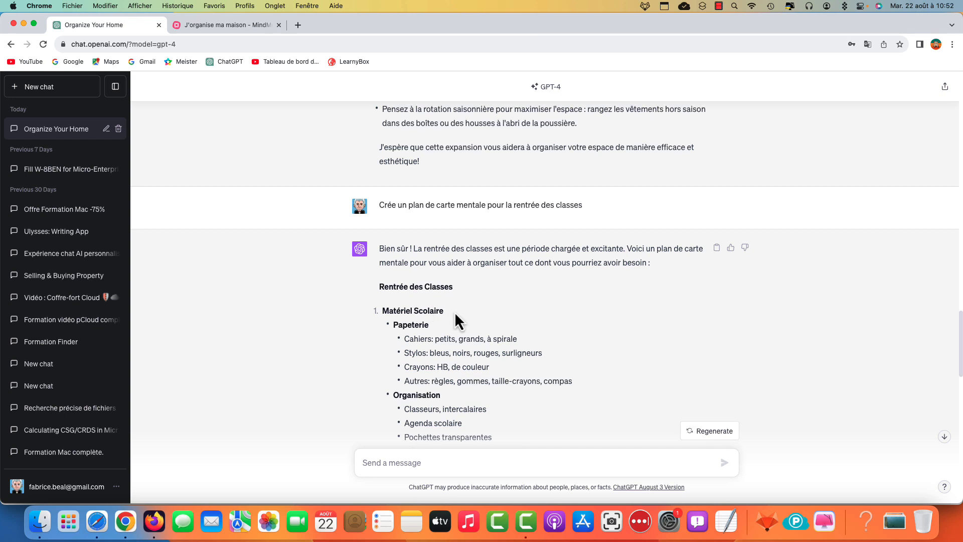
scroll(454, 320, down, 2)
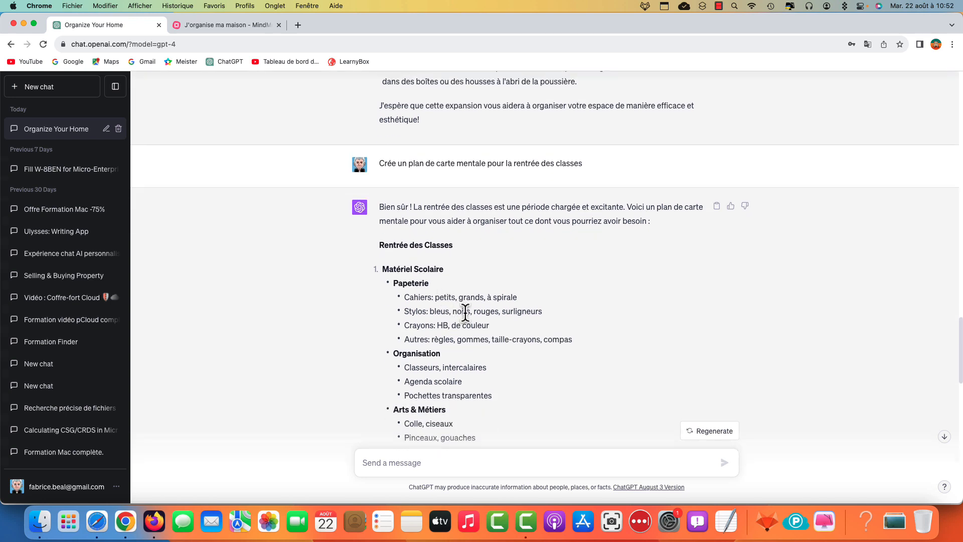
scroll(464, 310, down, 3)
scroll(463, 355, down, 7)
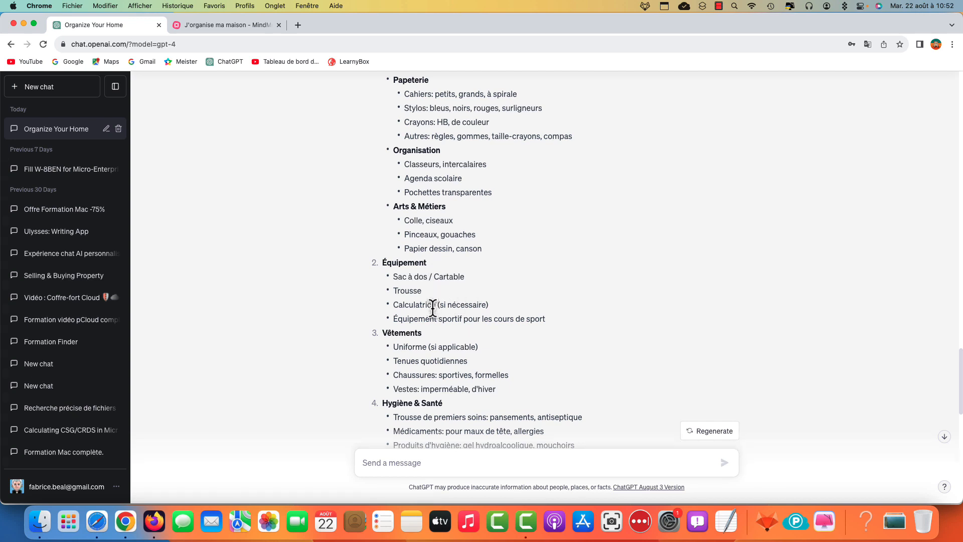
scroll(455, 296, down, 2)
scroll(456, 295, down, 5)
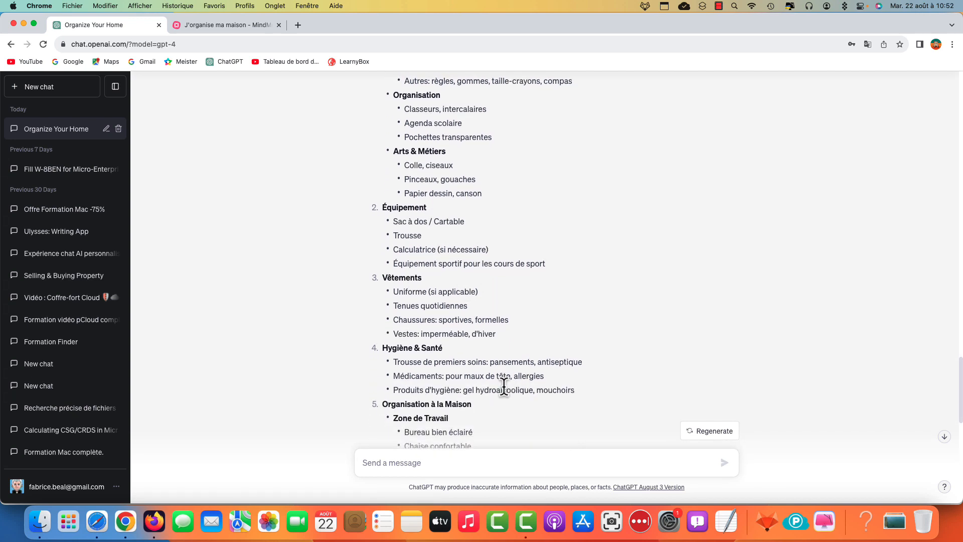
scroll(478, 329, down, 7)
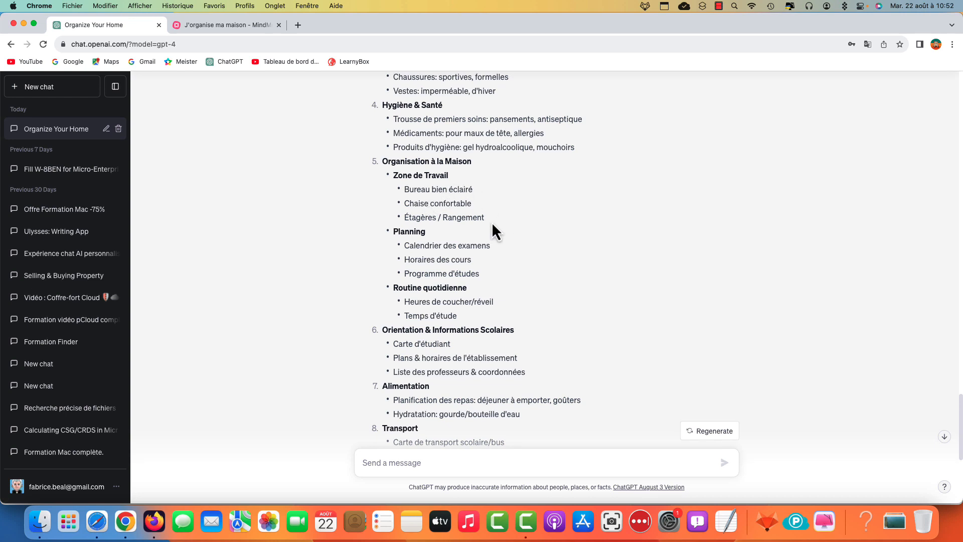
scroll(489, 224, down, 7)
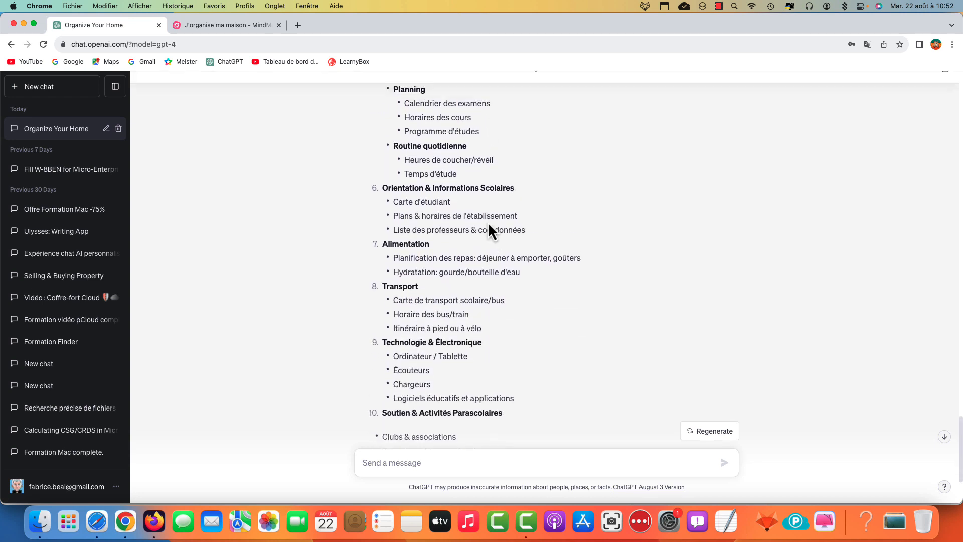
- Examine the plan from Organisation à la Maison, highlighting Étagères / Rangement, through Soutien & Activités Parascolaires
scroll(488, 224, up, 5)
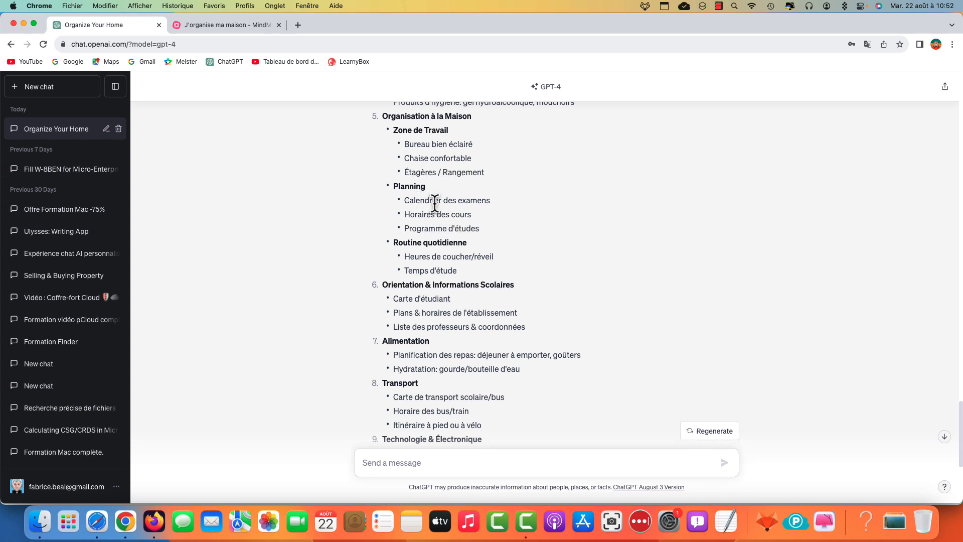
scroll(435, 203, up, 2)
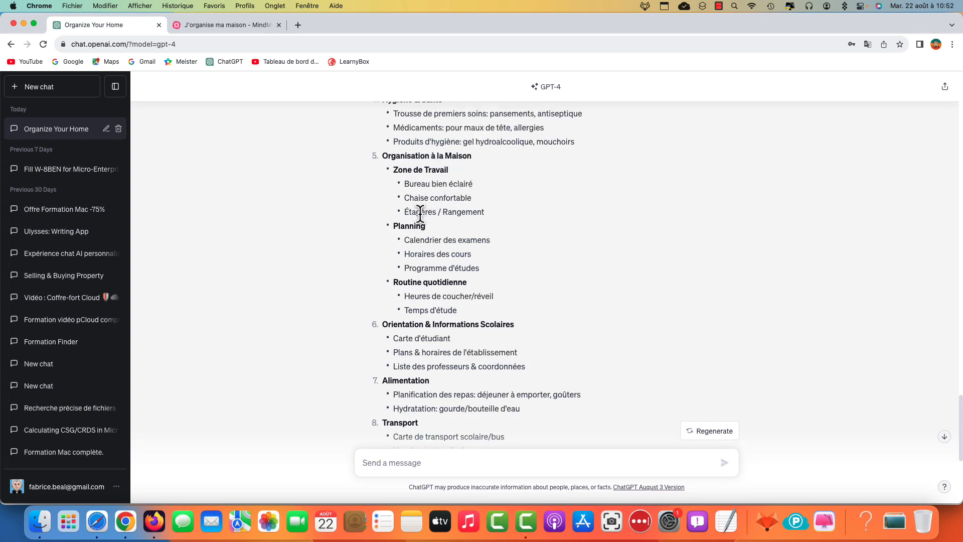
drag(405, 210, 473, 212)
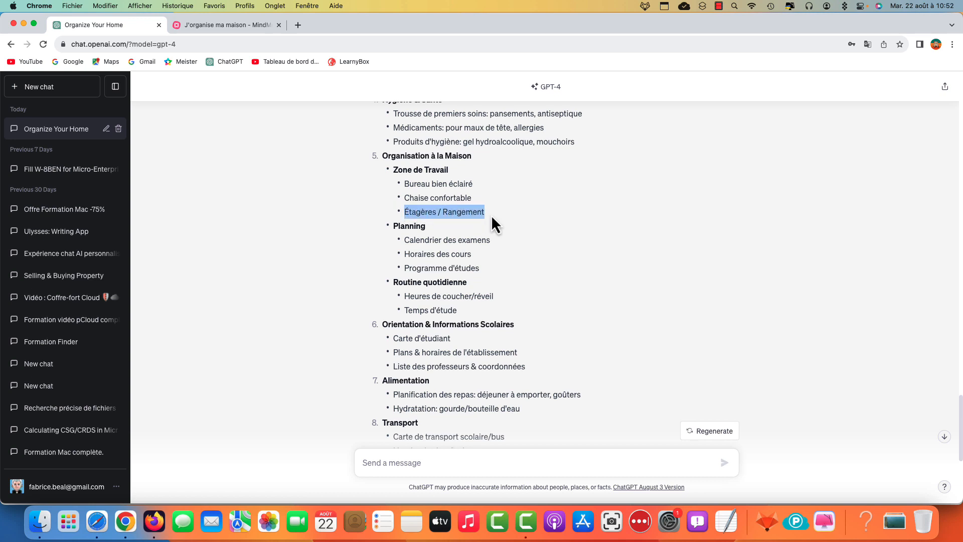
click(496, 214)
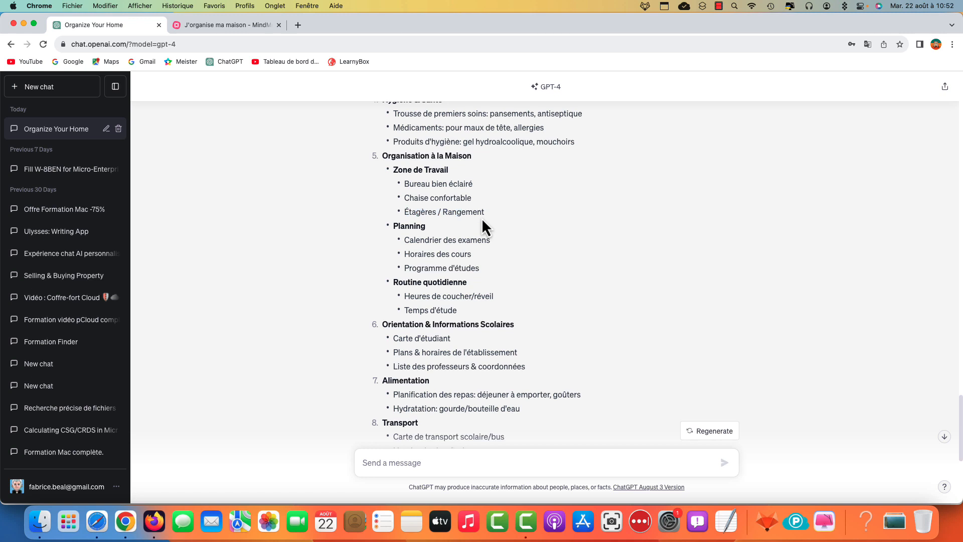
scroll(496, 241, down, 3)
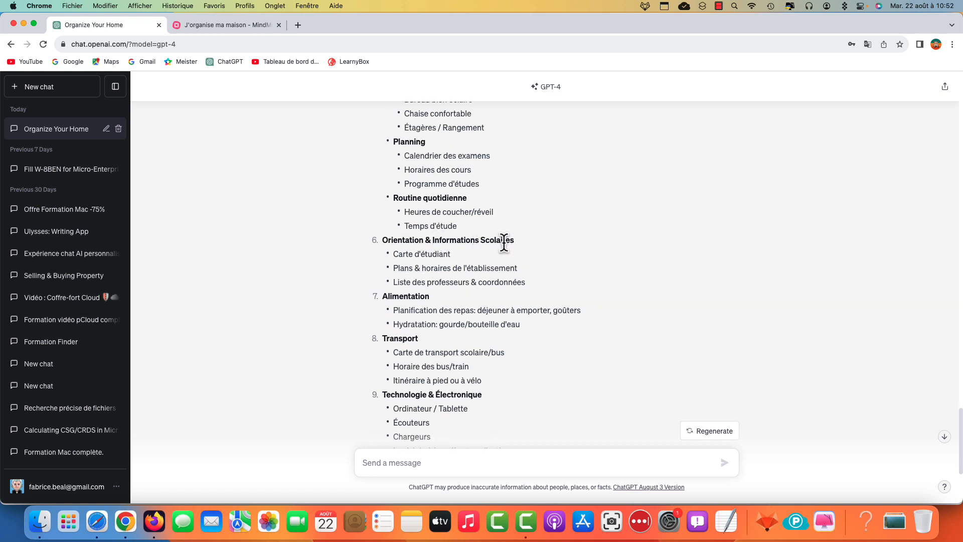
scroll(487, 292, down, 1)
scroll(487, 296, down, 3)
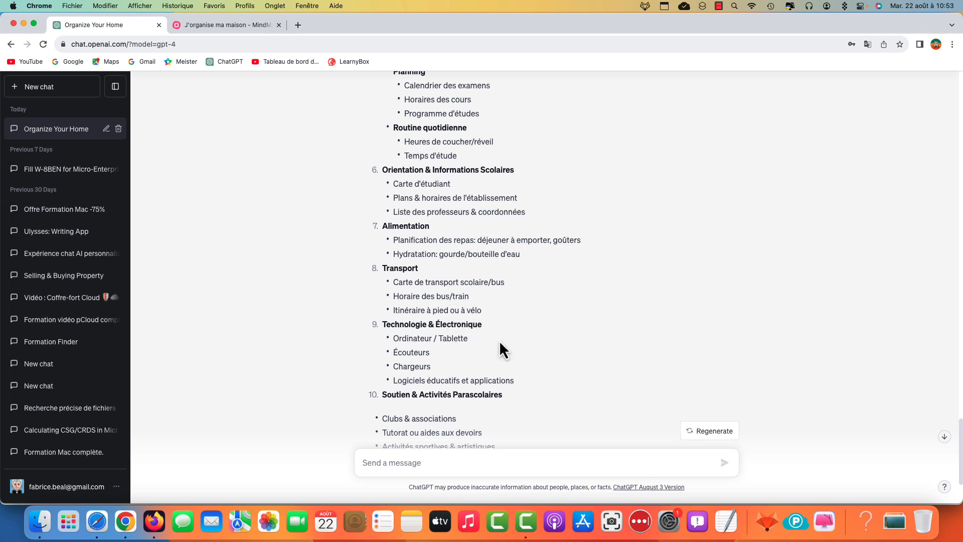
scroll(497, 337, down, 4)
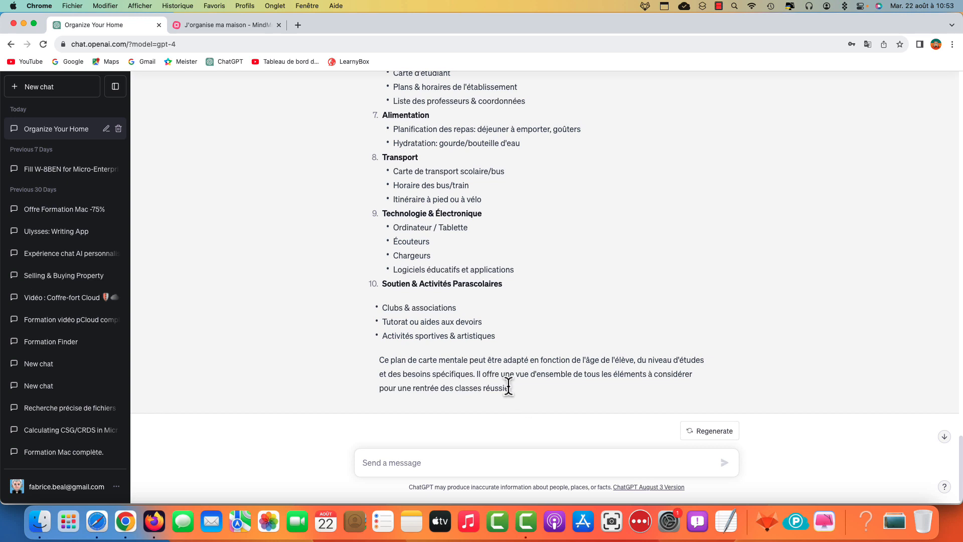
- Review the plan's closing paragraph about adapting the mind map, highlighting parts of its text
drag(545, 377, 640, 390)
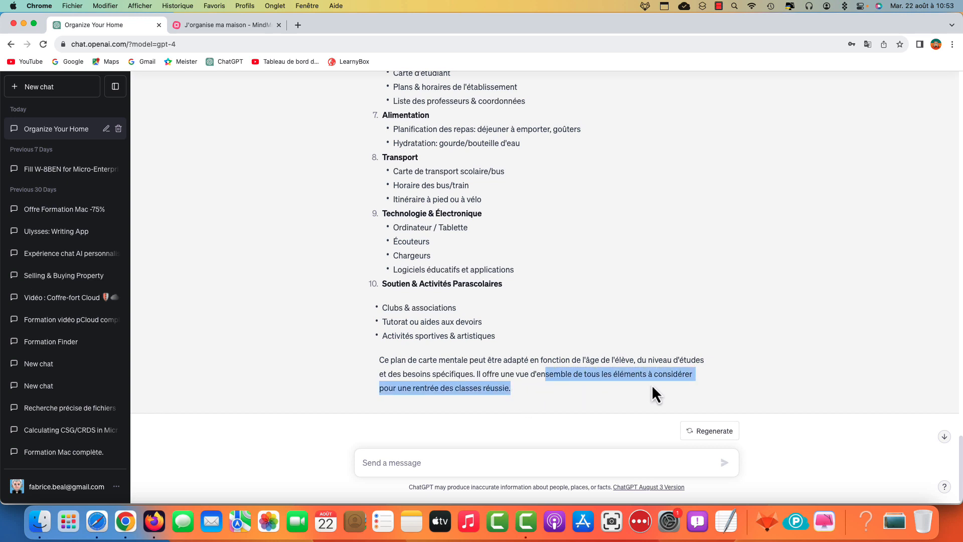
click(434, 398)
drag(397, 386, 537, 400)
click(580, 356)
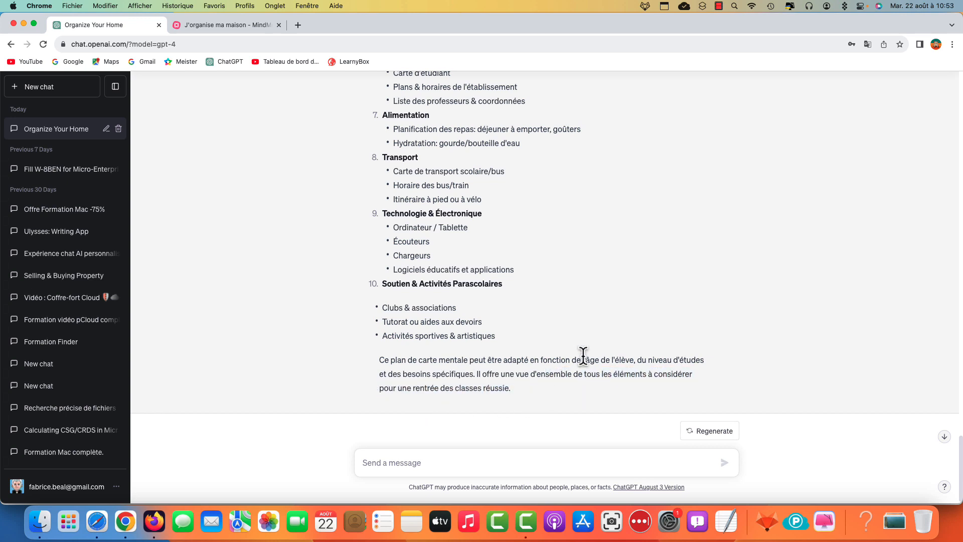
scroll(572, 346, down, 1)
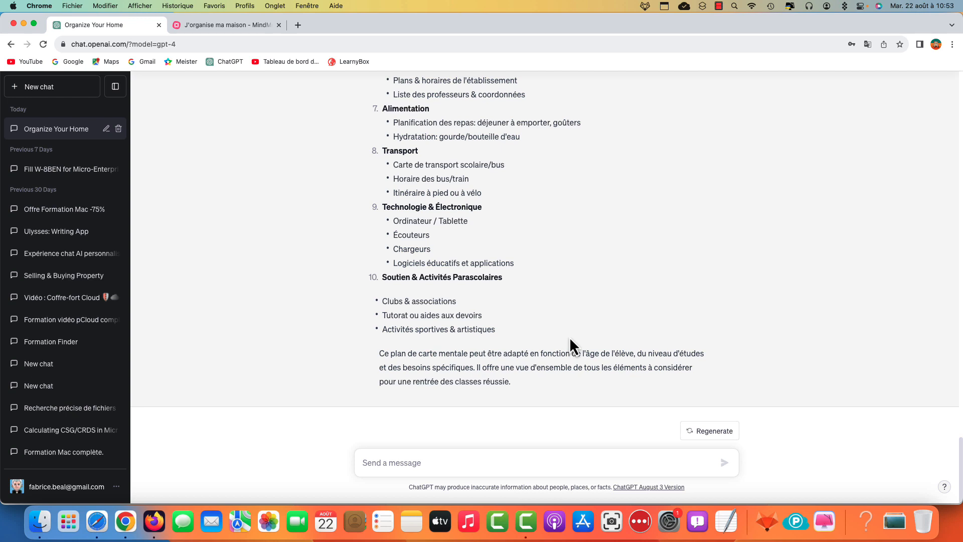
- Return to the MindMeister map "J'organise ma maison" and deselect the Porte-manteaux topic
click(213, 26)
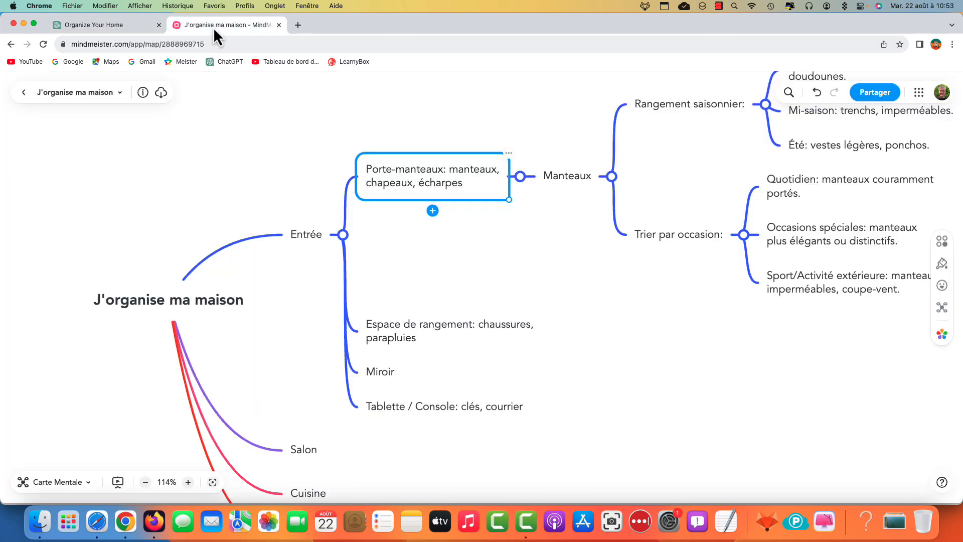
click(500, 224)
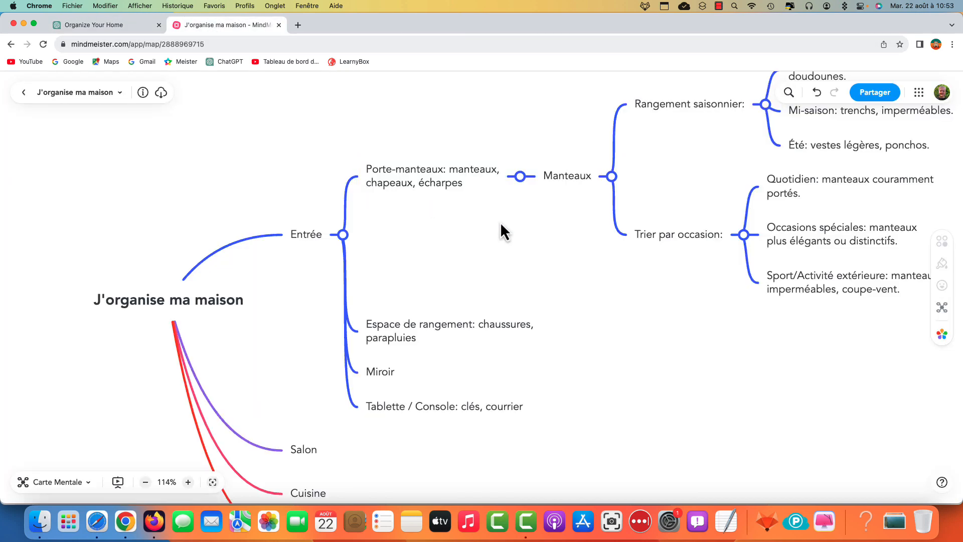